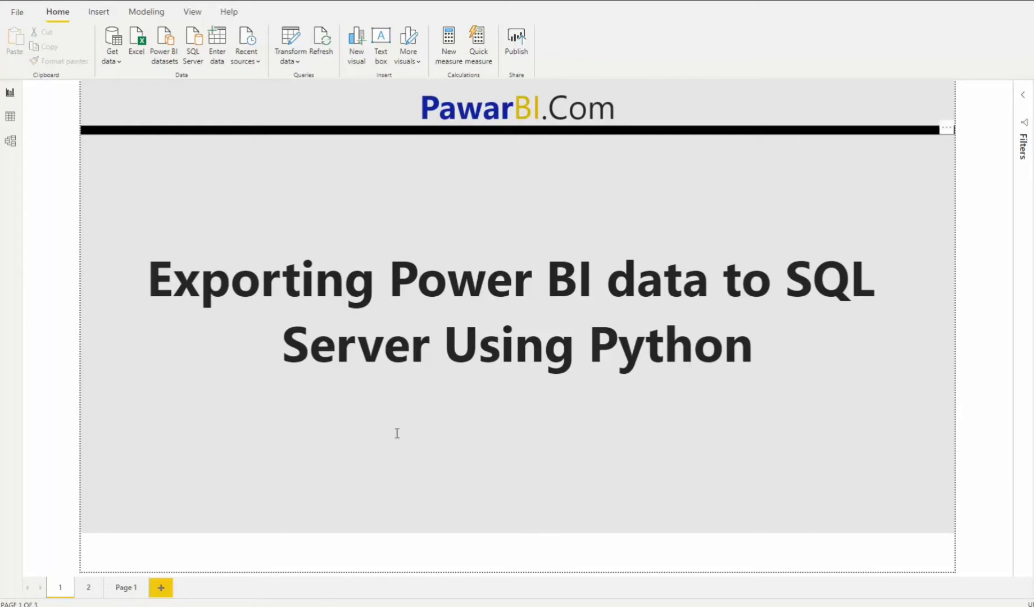
Switch to SQL Server Management Studio to show the SELECT * FROM [dbo].[from_pbi2] results grid
mouse_move(310, 605)
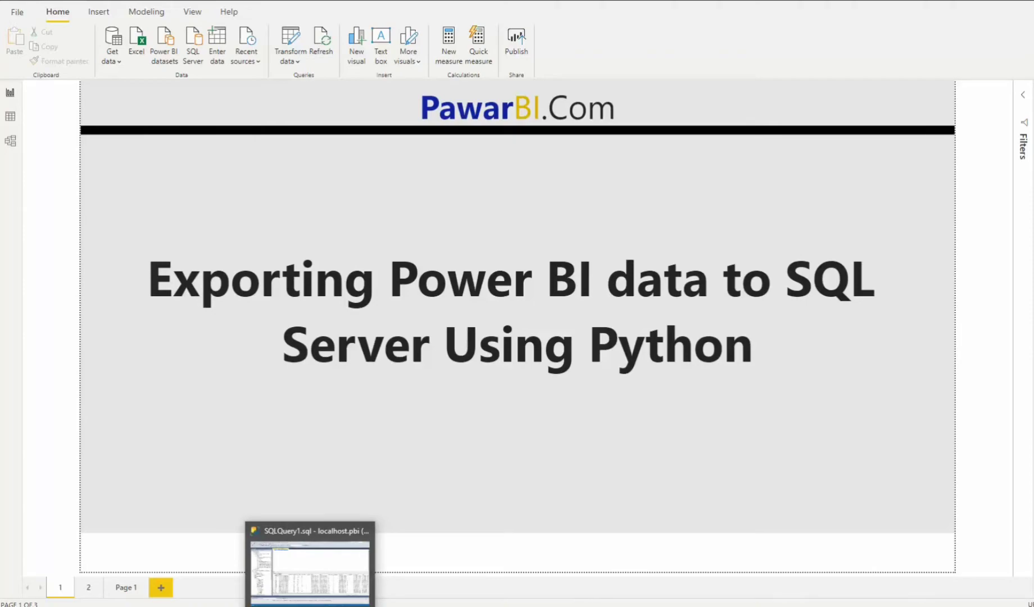
click(309, 574)
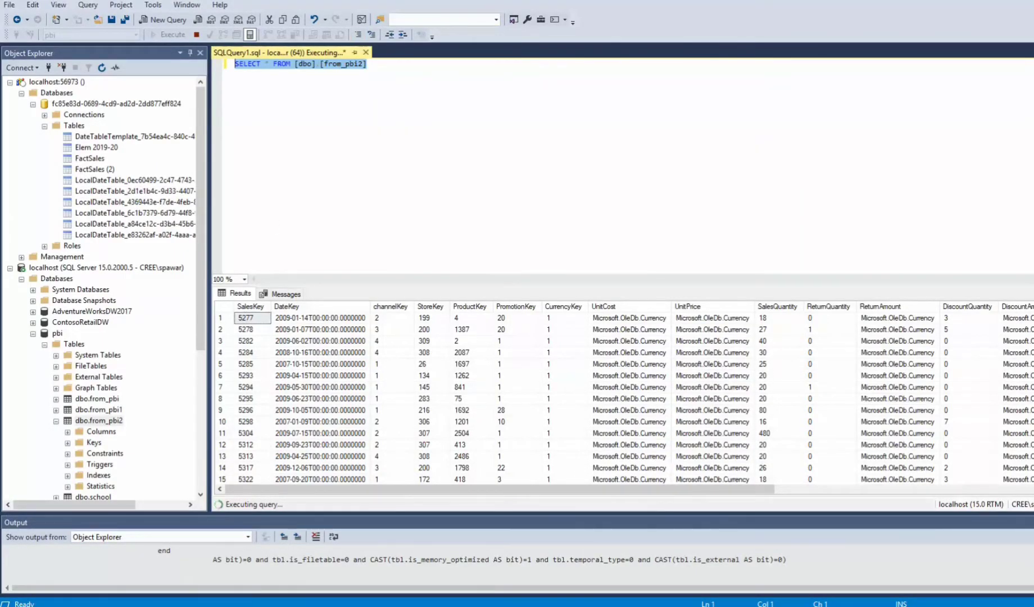
key(alt+Tab)
click(234, 63)
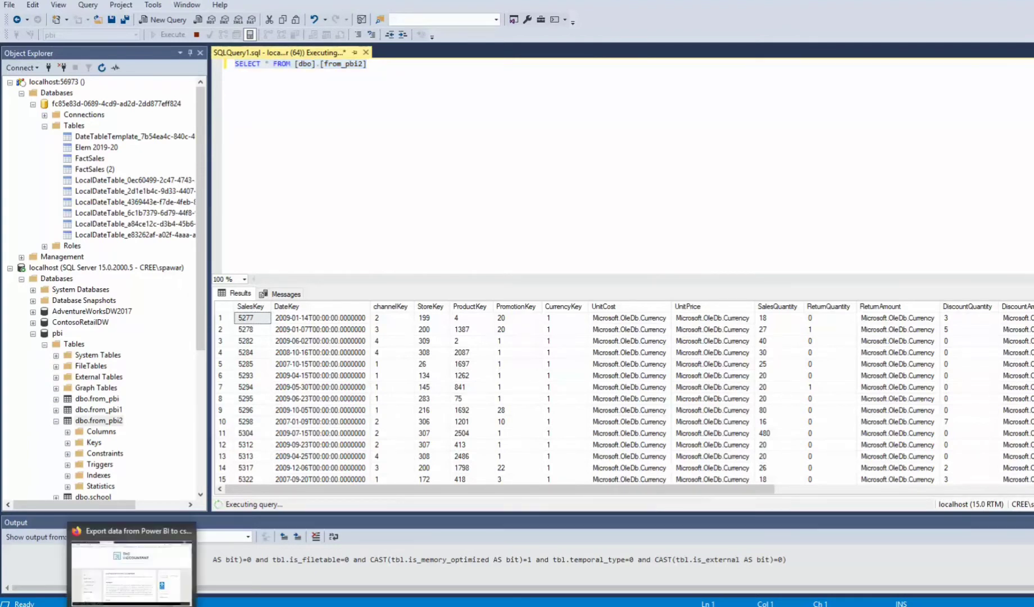
click(132, 559)
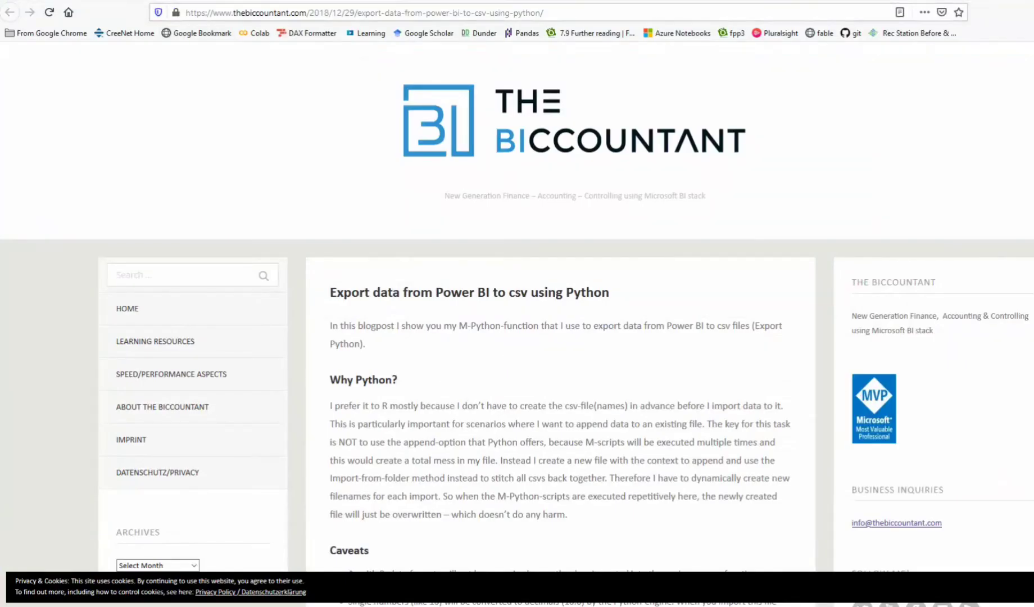
key(ctrl+Tab)
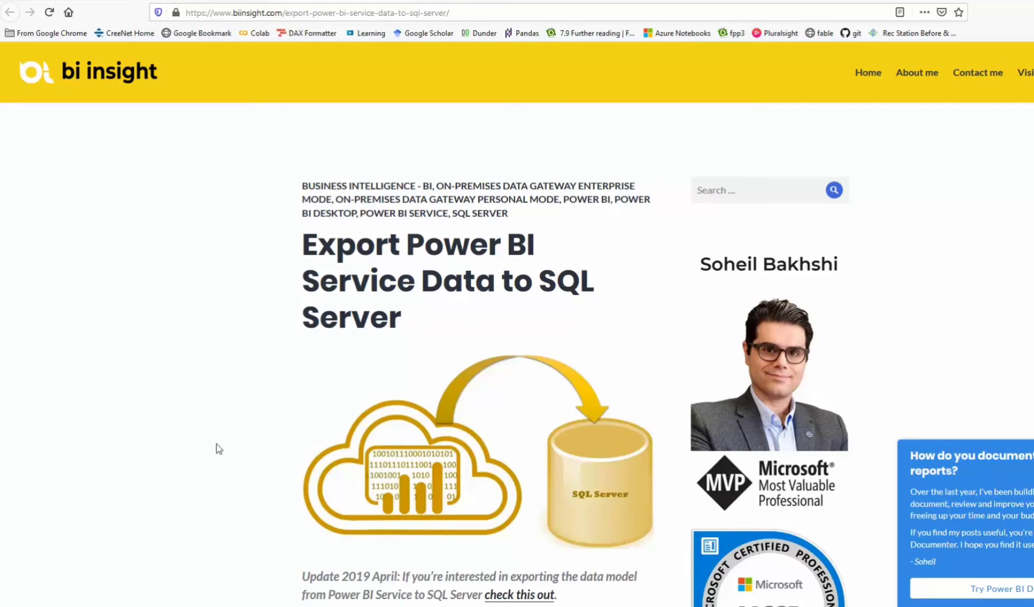
scroll(218, 448, down, 12)
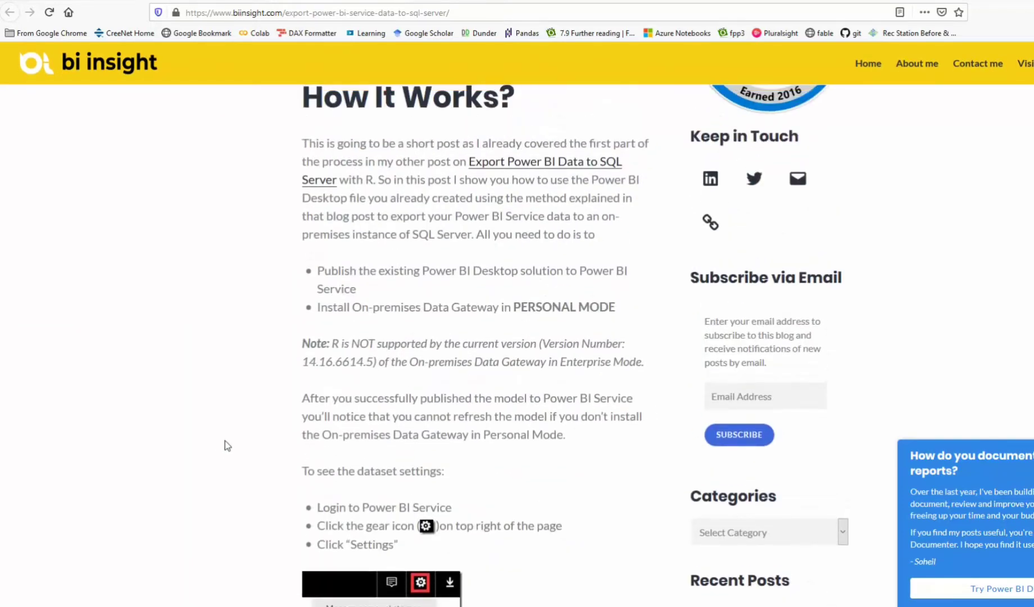
scroll(225, 441, down, 8)
scroll(231, 442, up, 6)
scroll(232, 445, up, 14)
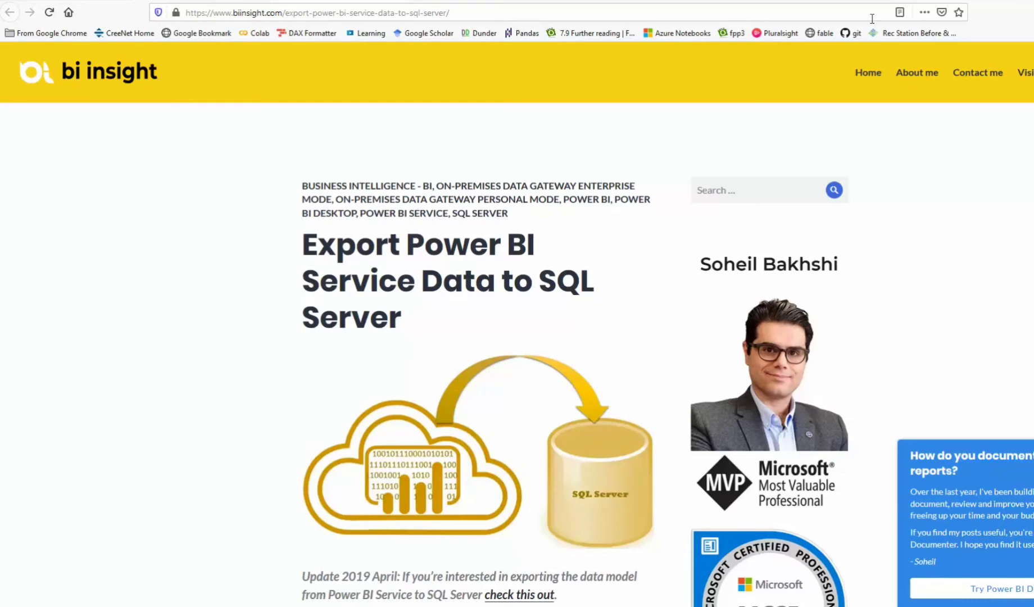
key(ctrl+Tab)
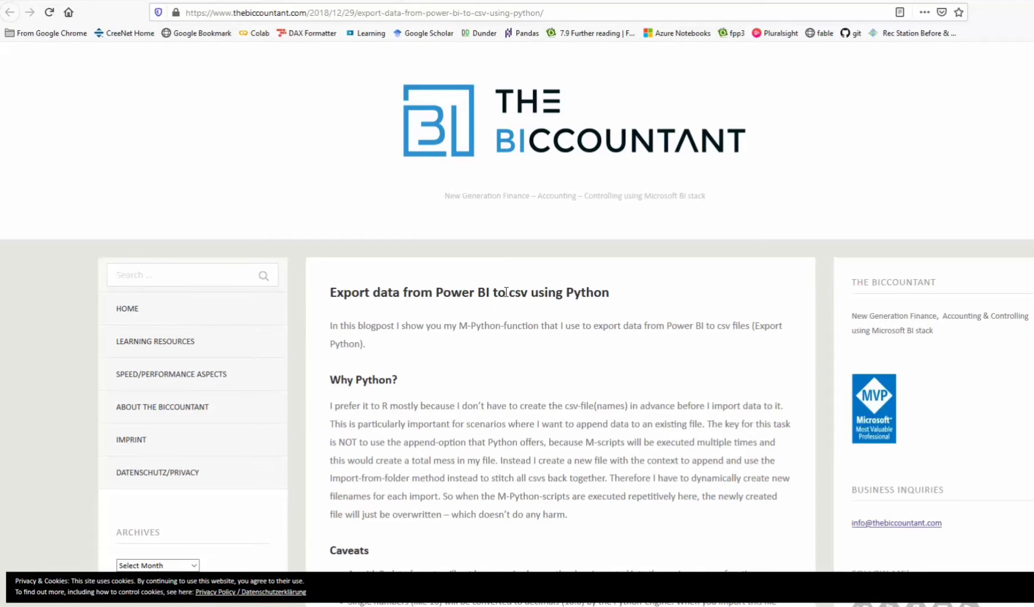
drag(509, 292, 521, 292)
click(573, 313)
scroll(577, 397, down, 5)
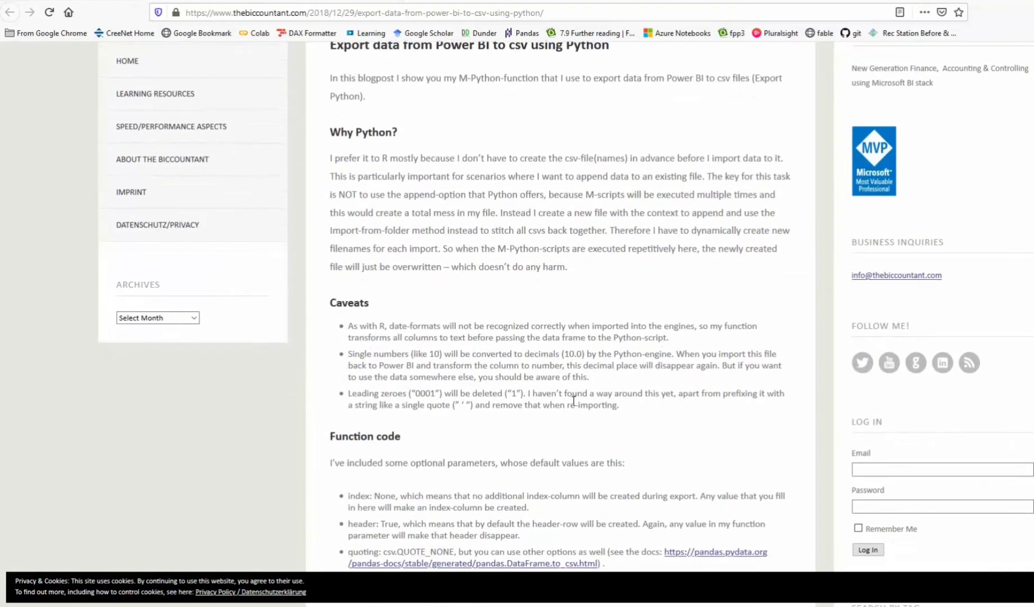
scroll(573, 400, down, 5)
scroll(572, 406, up, 5)
scroll(572, 406, down, 5)
scroll(574, 406, up, 10)
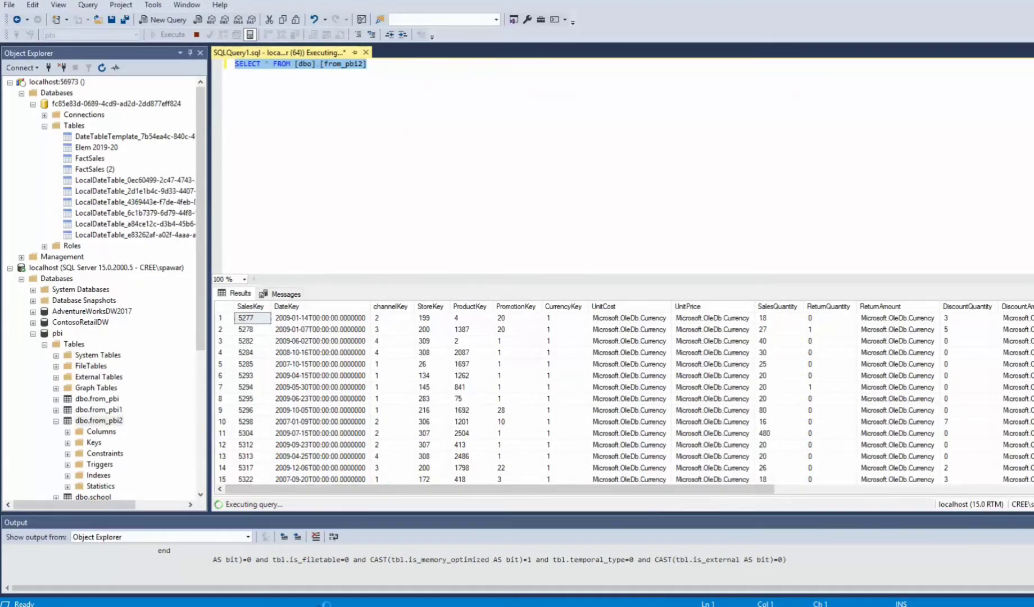
Return to Power BI Desktop's report page 2, which lists the export steps
click(155, 590)
click(88, 589)
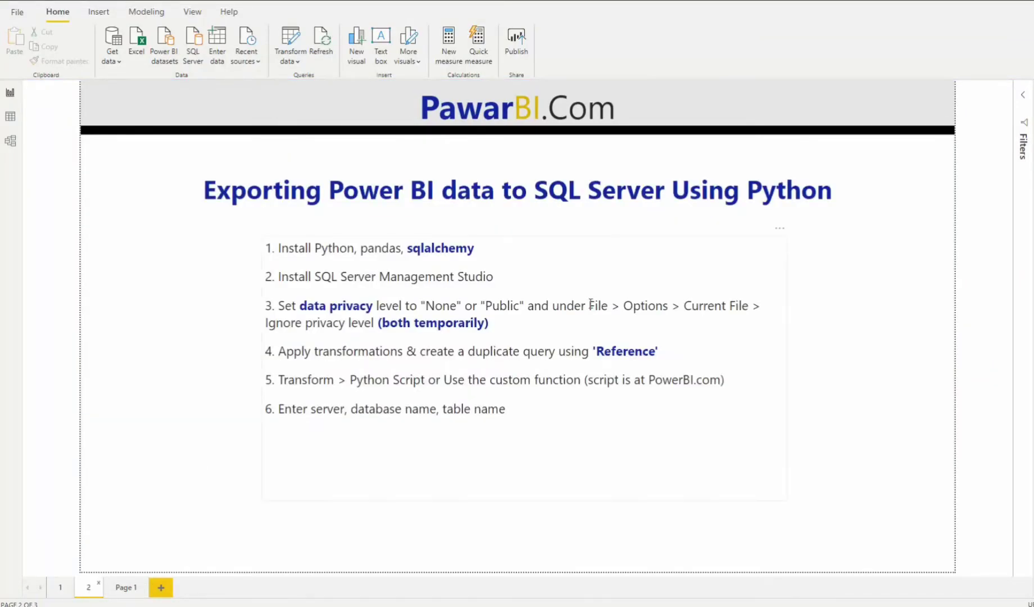
drag(355, 248, 316, 248)
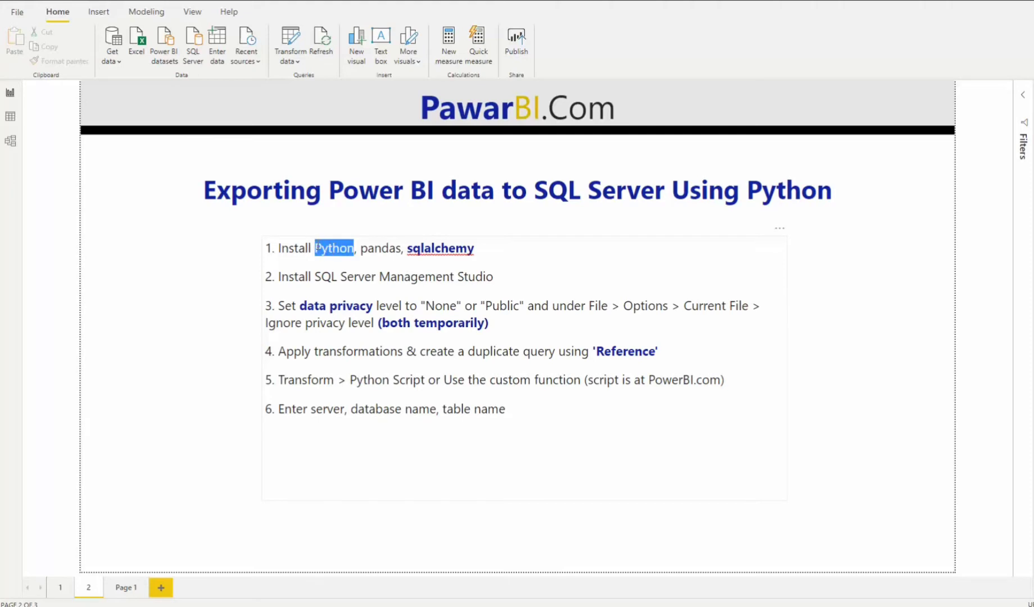
Confirm the Python scripting options detect the Python38 installation, then close Options unchanged
click(23, 14)
click(45, 201)
click(196, 74)
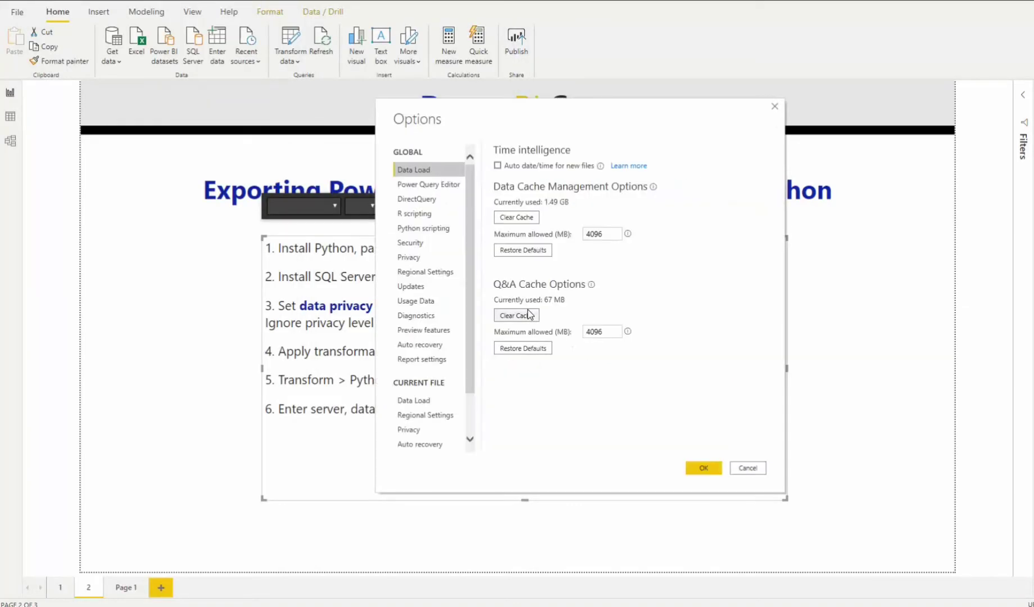
click(423, 228)
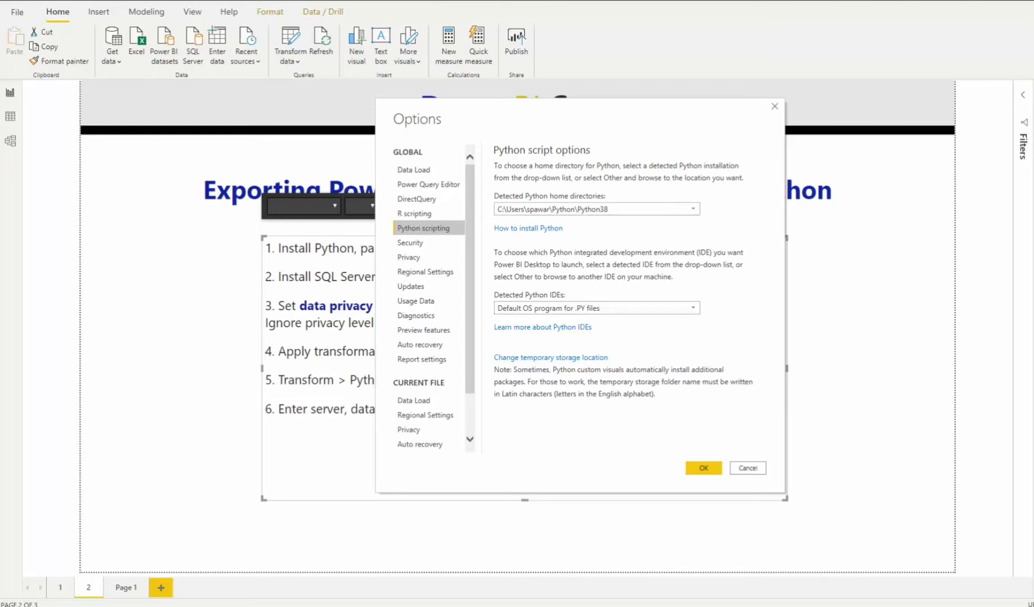
click(749, 470)
click(887, 337)
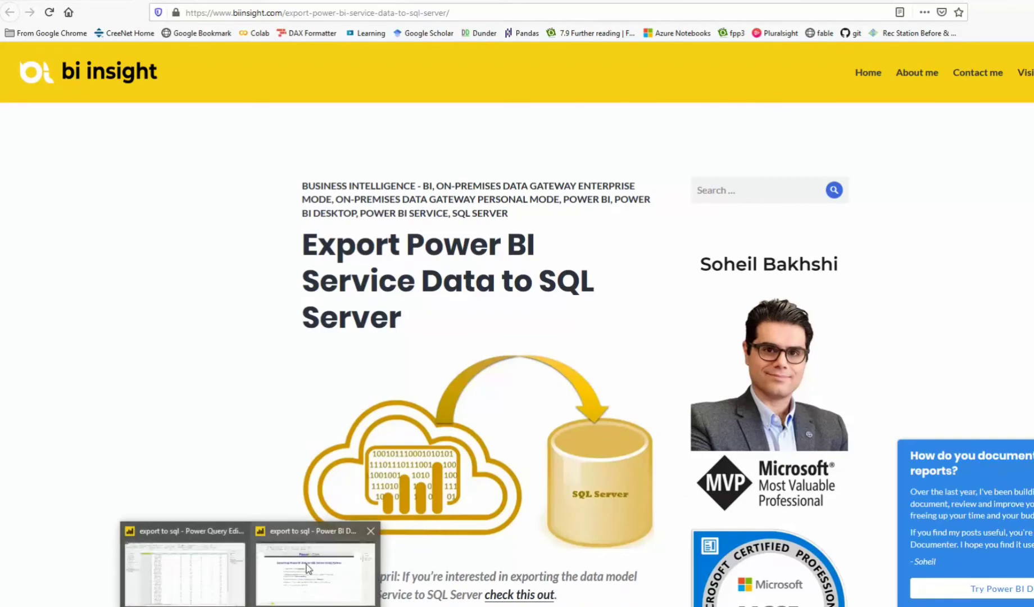
click(321, 562)
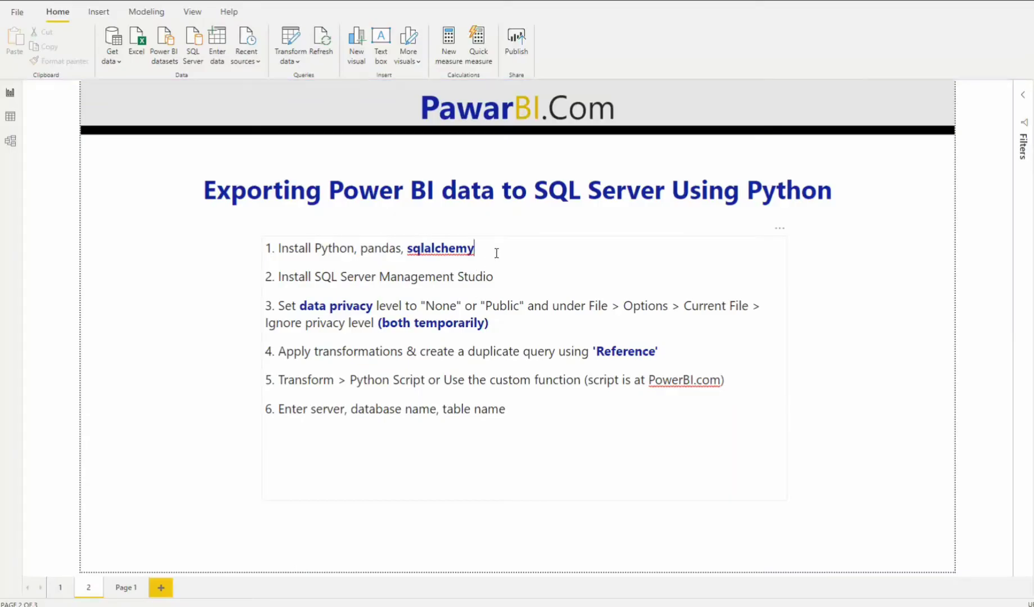
drag(475, 250, 362, 239)
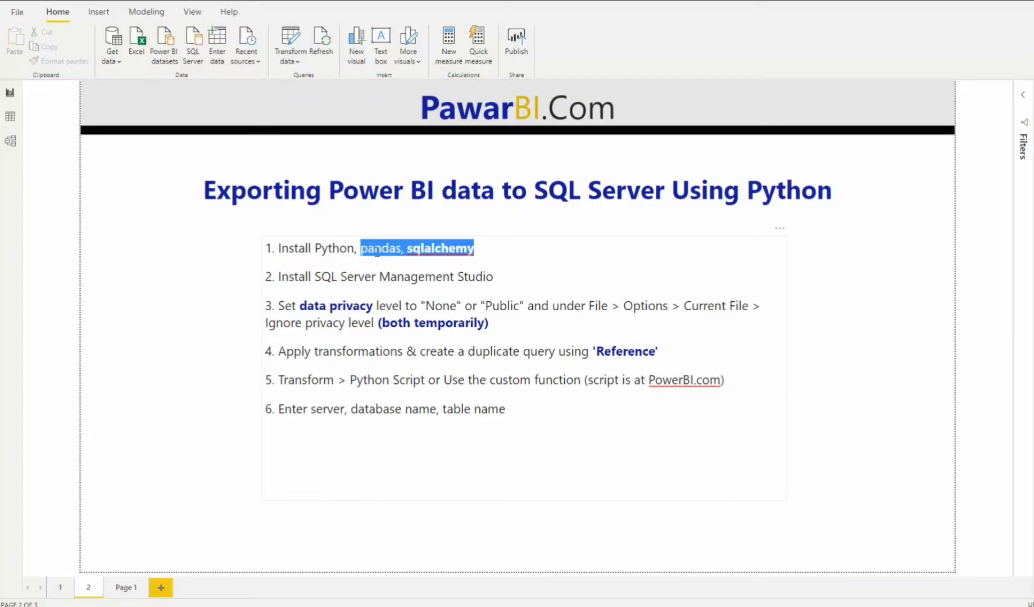
click(183, 341)
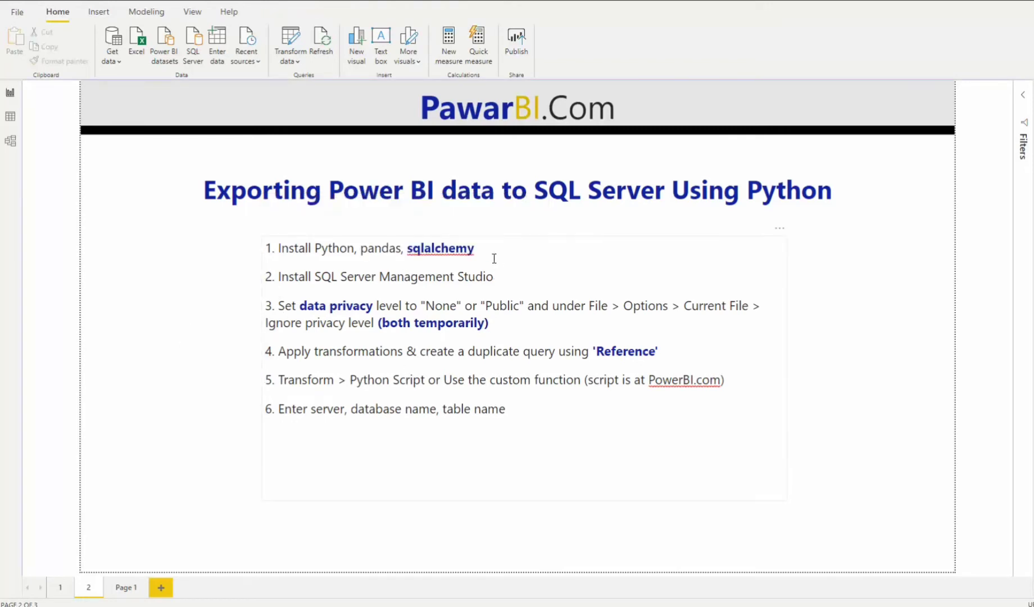
drag(475, 248, 407, 249)
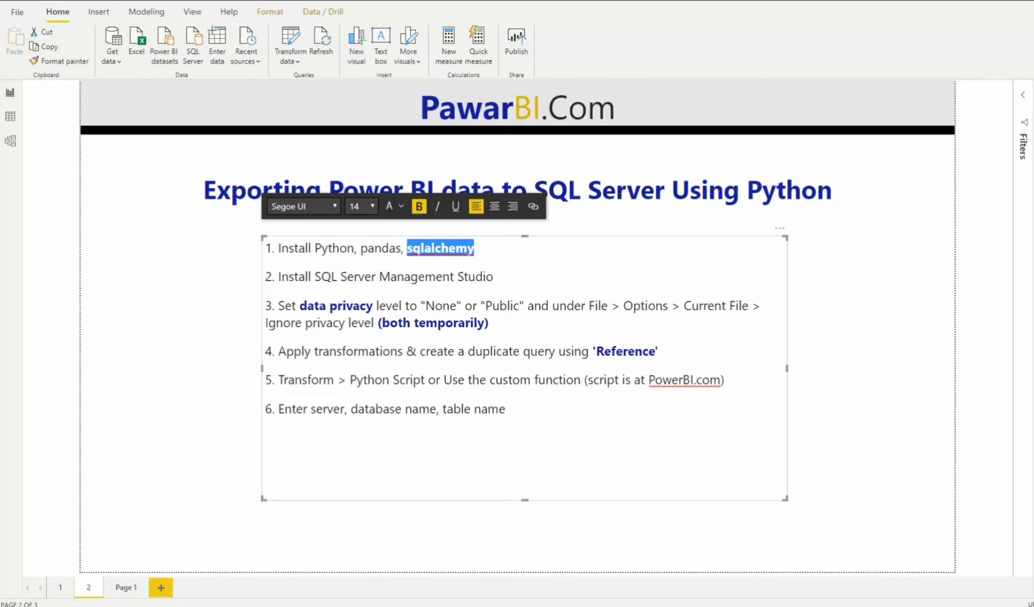
click(316, 277)
drag(316, 278, 508, 280)
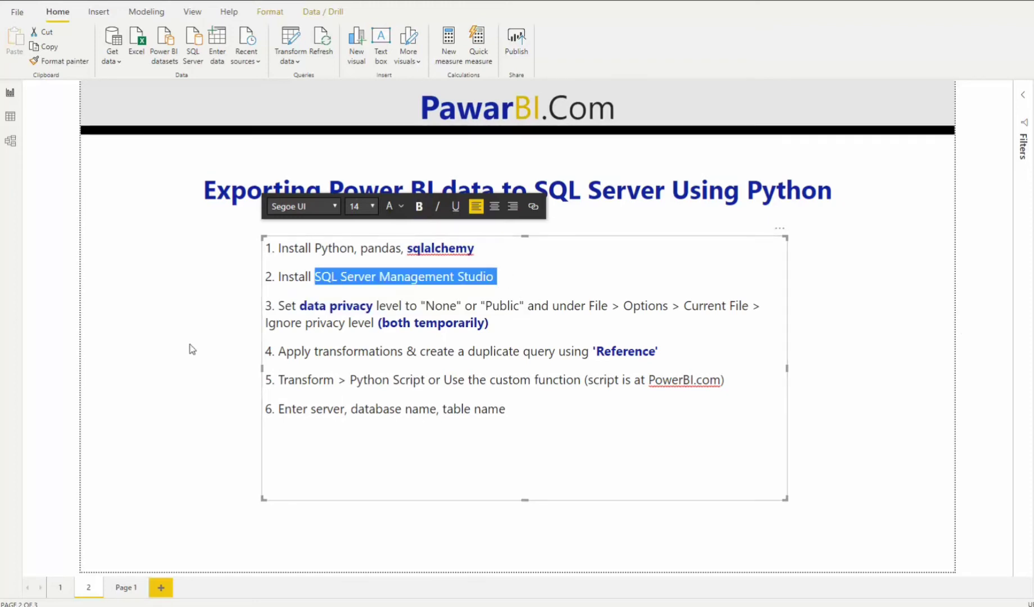
click(140, 312)
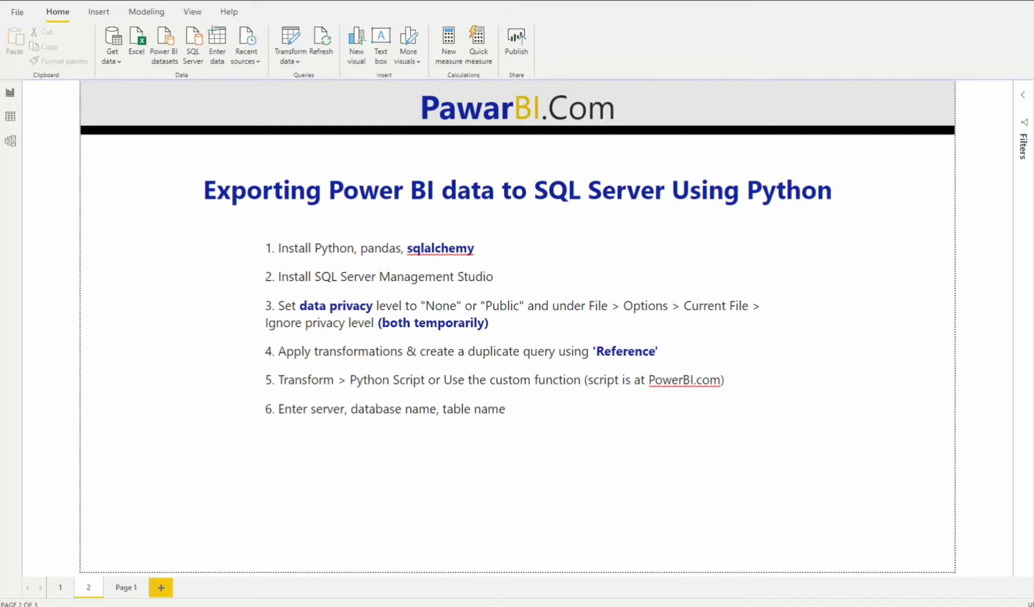
Confirm the localhost;ContosoRetailDW data source's privacy level is Public, changing nothing
mouse_move(248, 606)
click(242, 570)
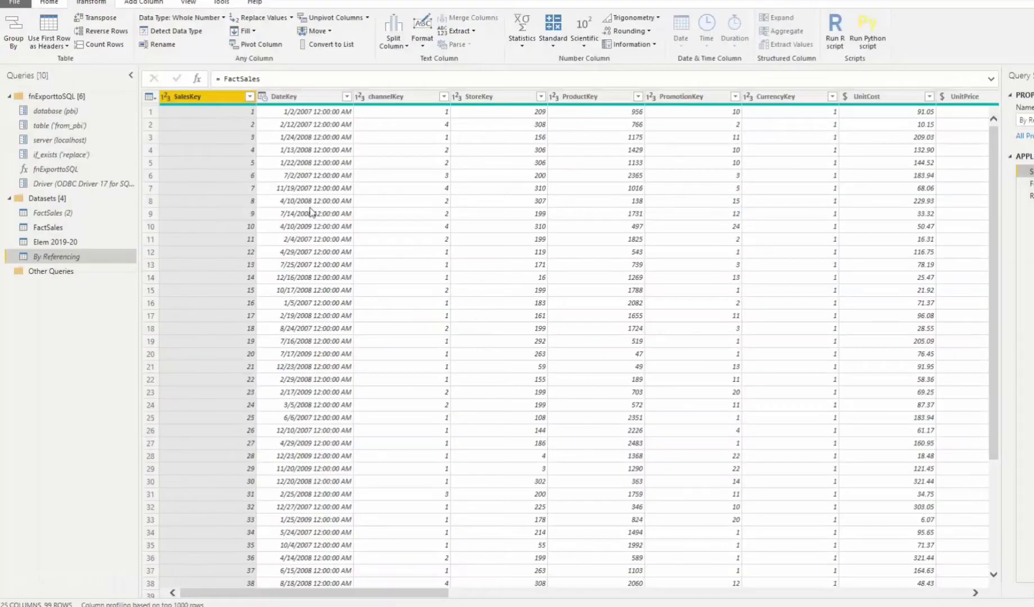
click(49, 227)
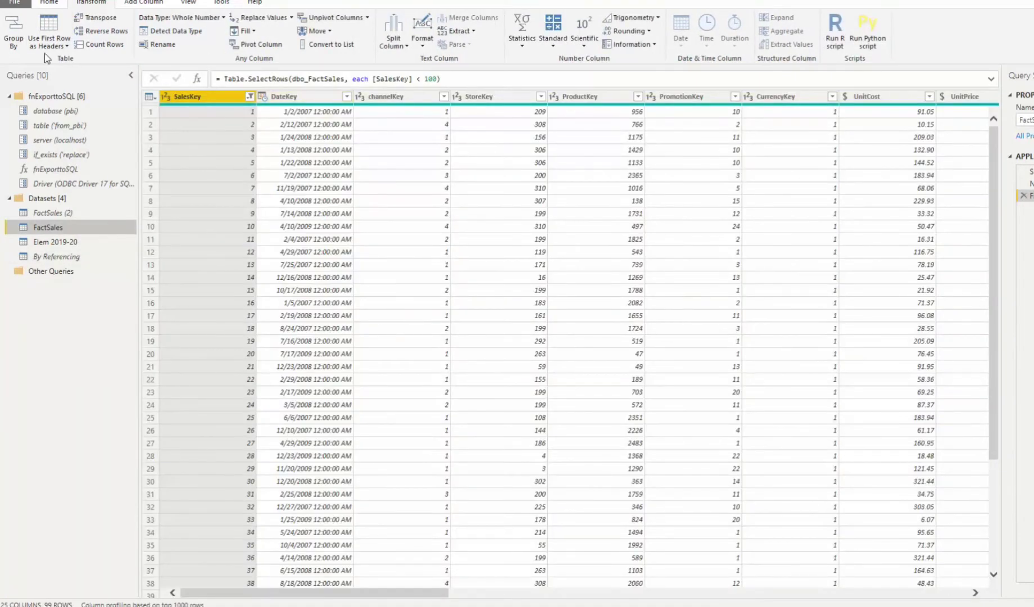
click(54, 6)
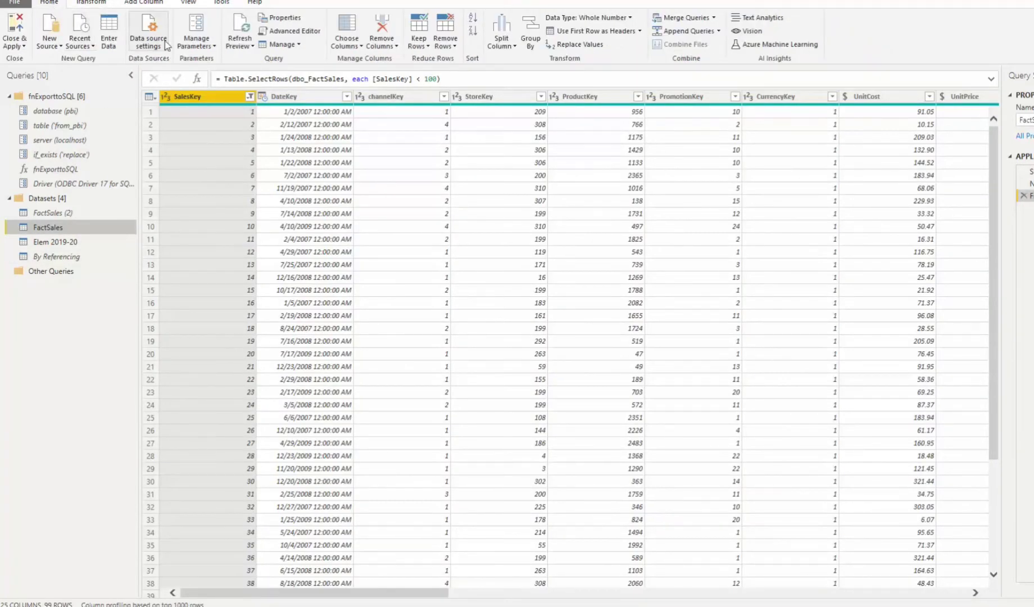
click(148, 34)
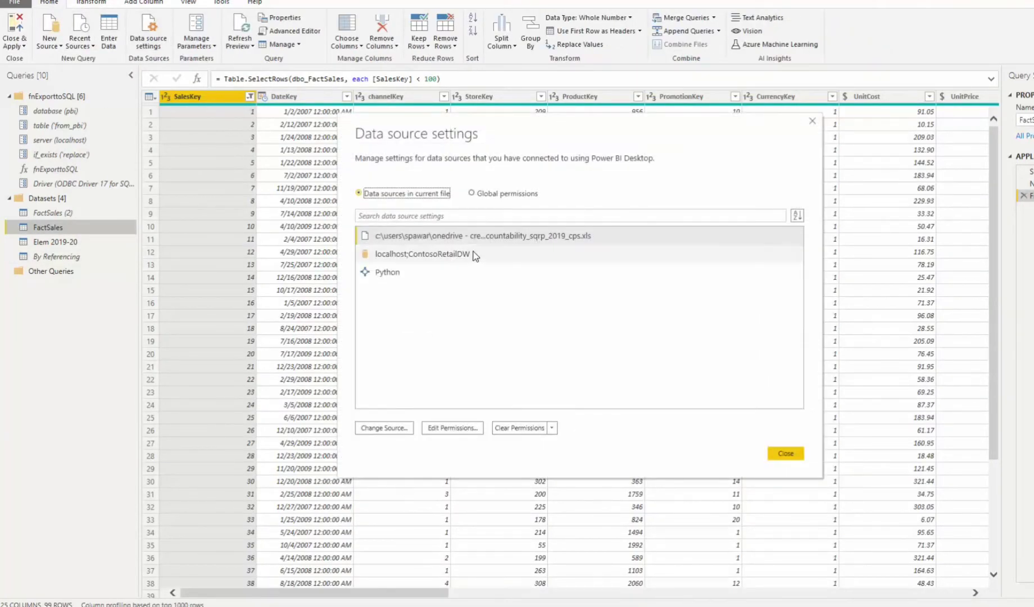
click(422, 253)
click(453, 428)
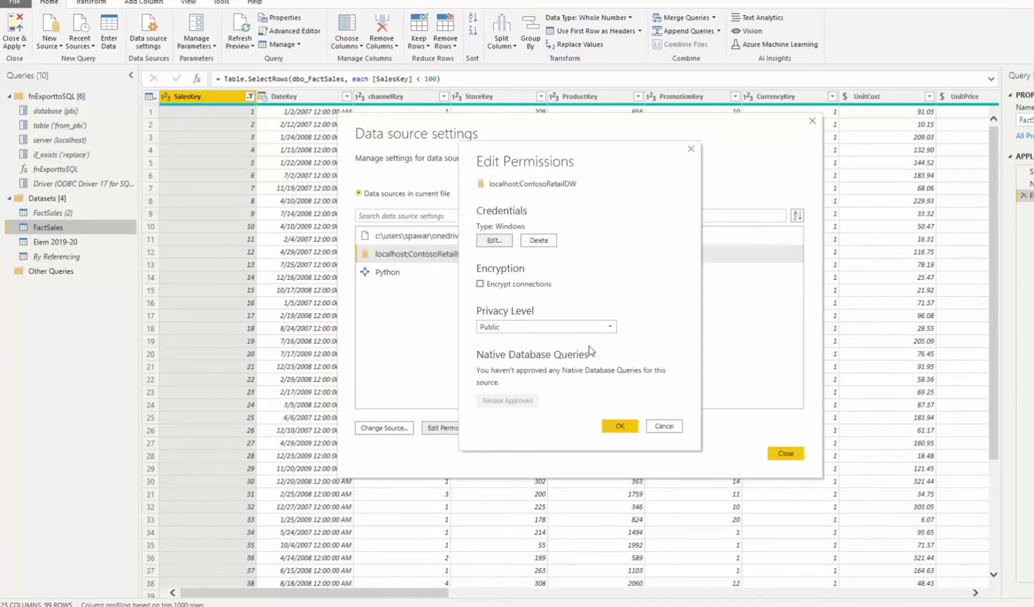
click(515, 327)
click(515, 327)
click(665, 428)
click(783, 456)
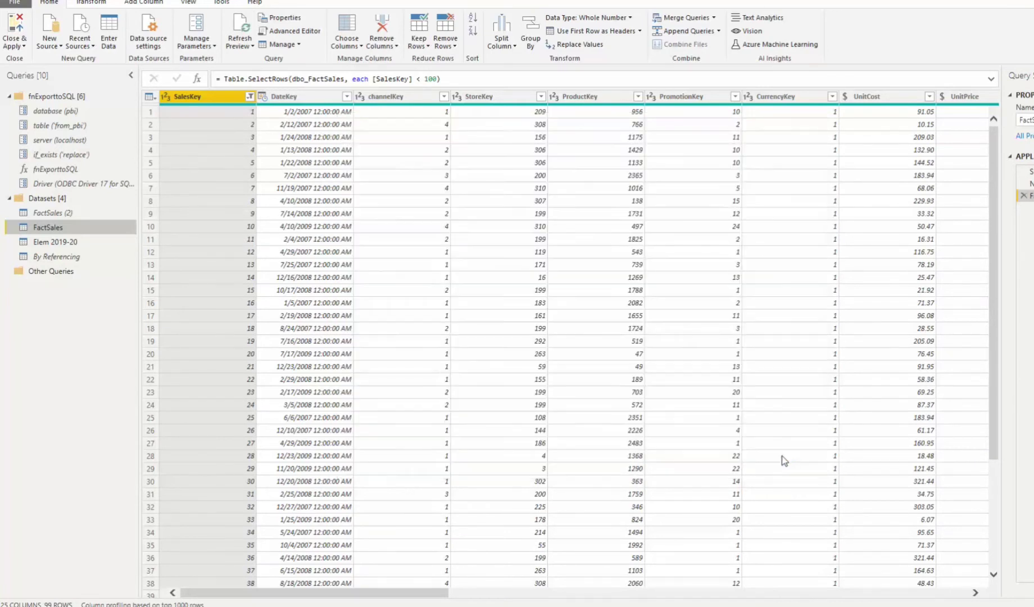
Check that the current file's privacy settings ignore privacy levels, closing Options unchanged
click(14, 3)
click(63, 158)
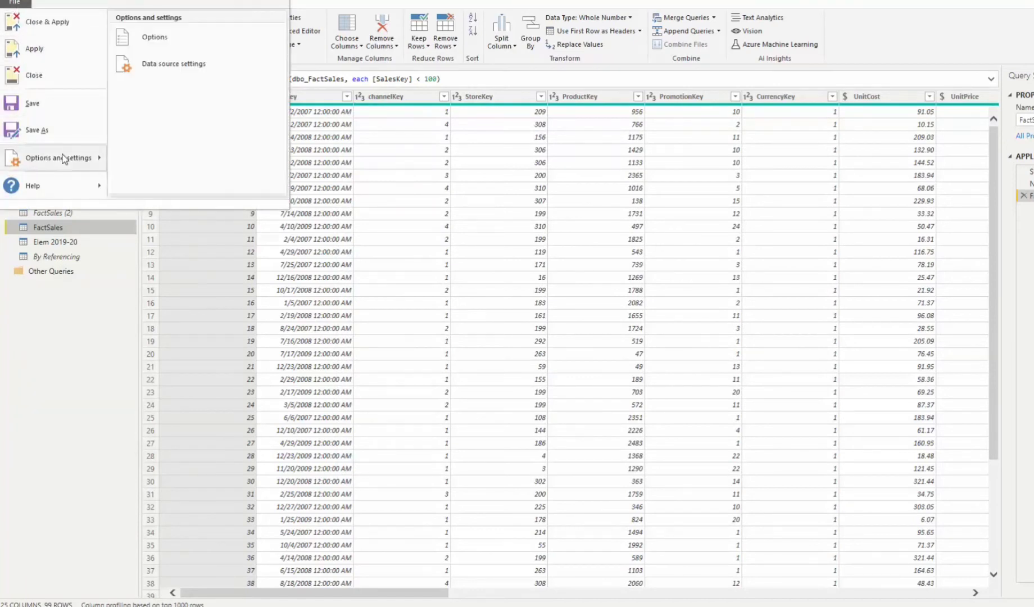
click(172, 46)
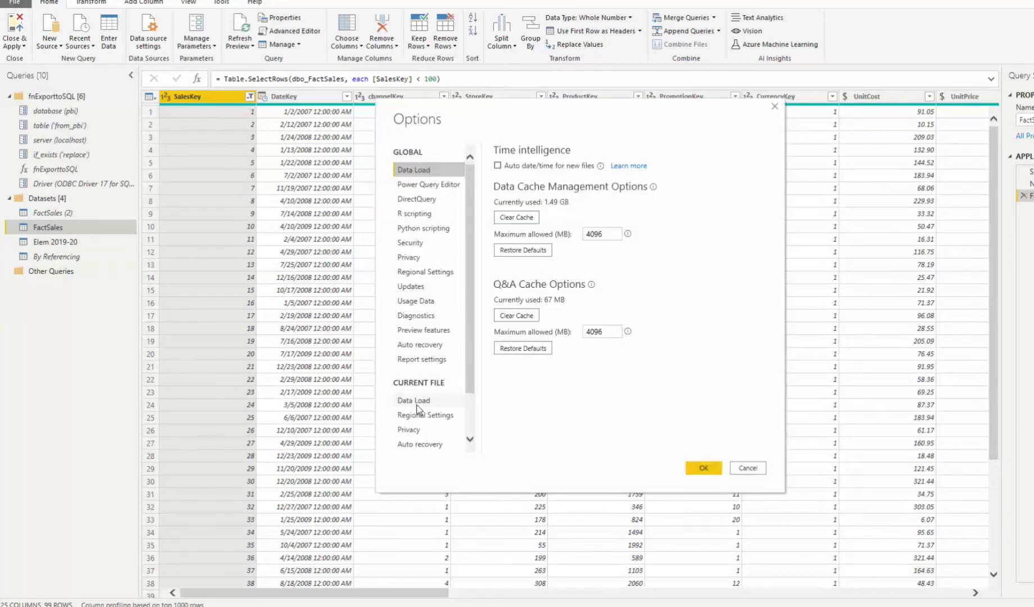
click(418, 431)
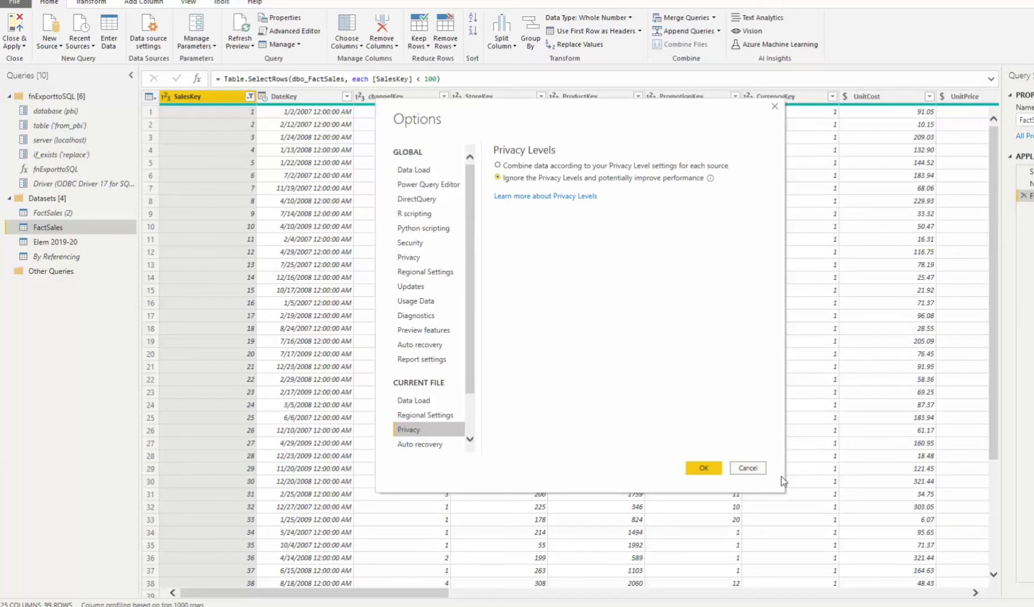
click(748, 469)
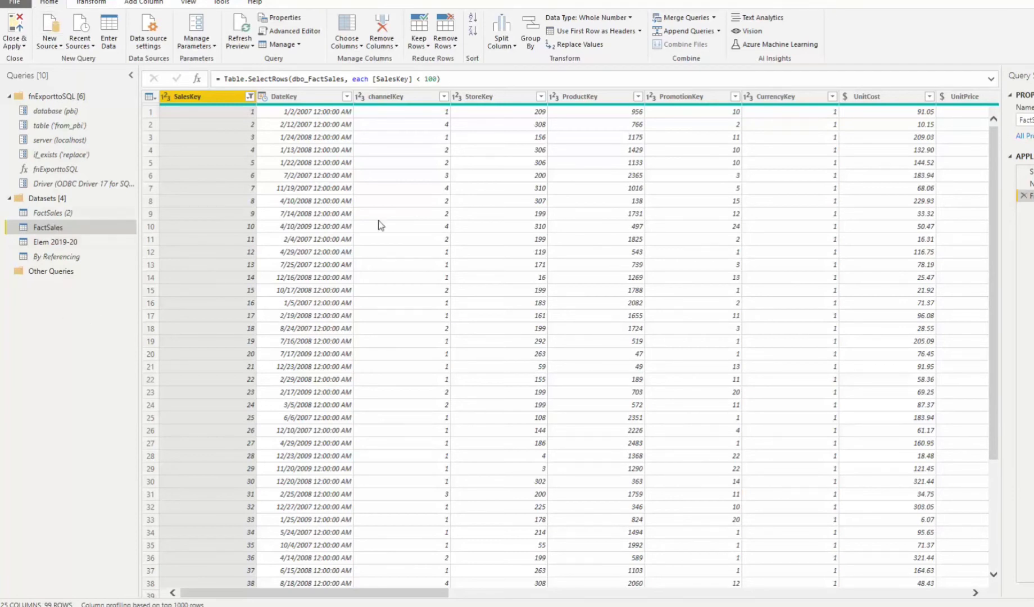
Create a new query that references the FactSales query
click(56, 256)
click(66, 239)
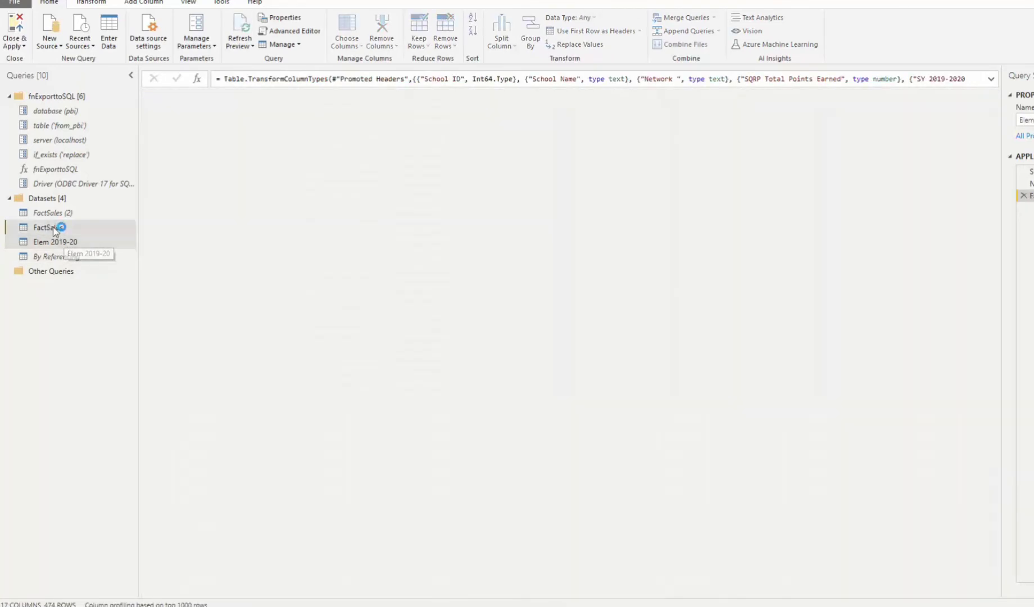
click(54, 228)
right_click(54, 229)
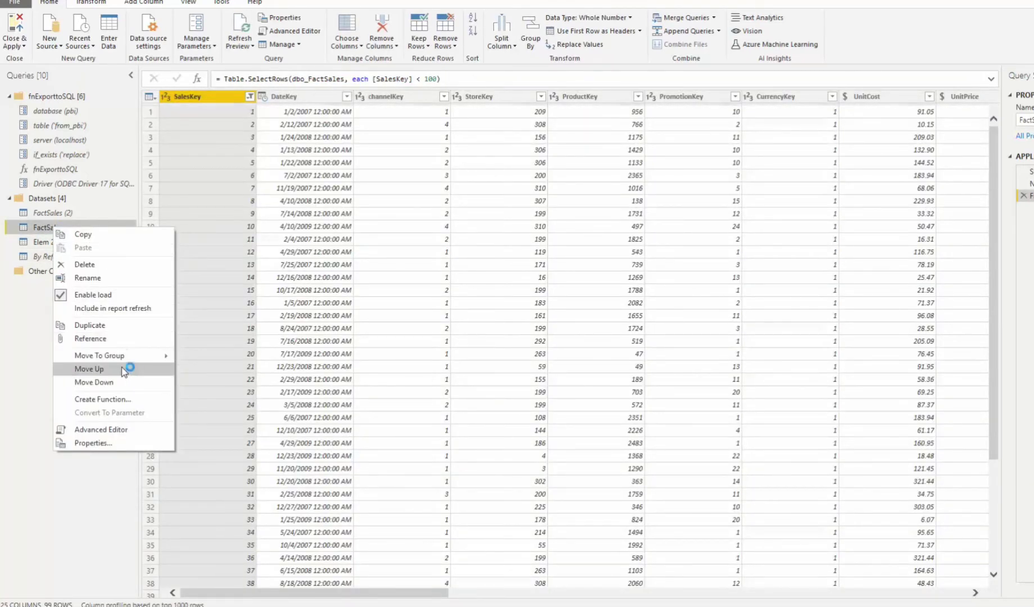
click(102, 339)
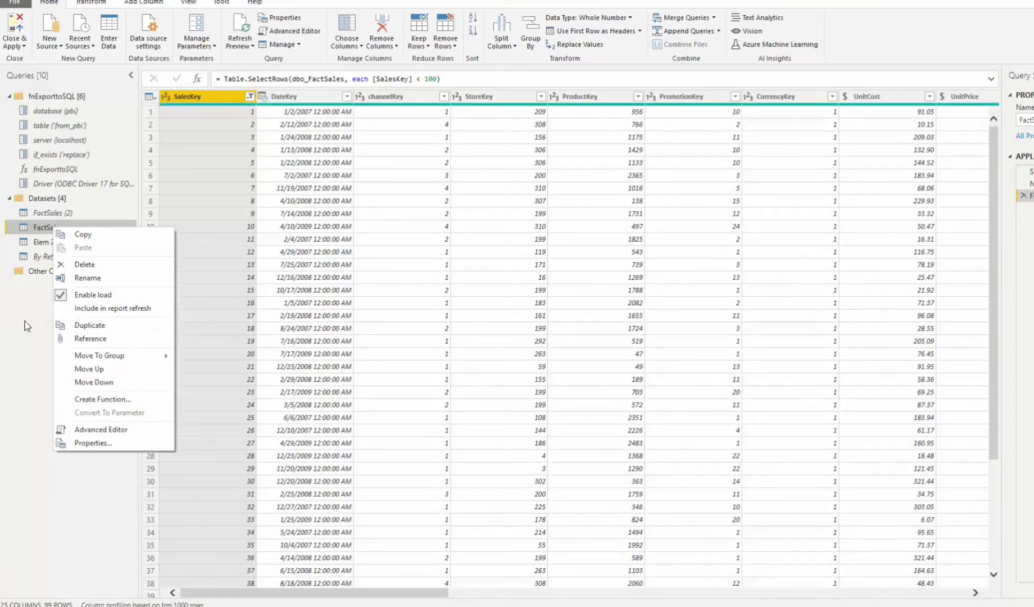
In By Referencing, select the SalesQuantity > 13 filter step and start a Run Python script step
click(46, 258)
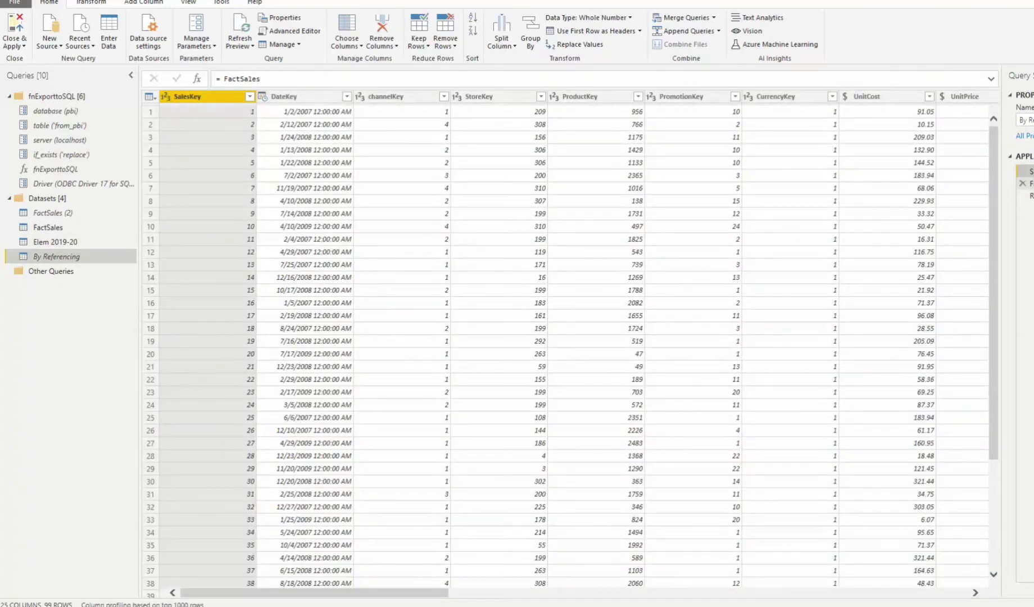
click(1029, 183)
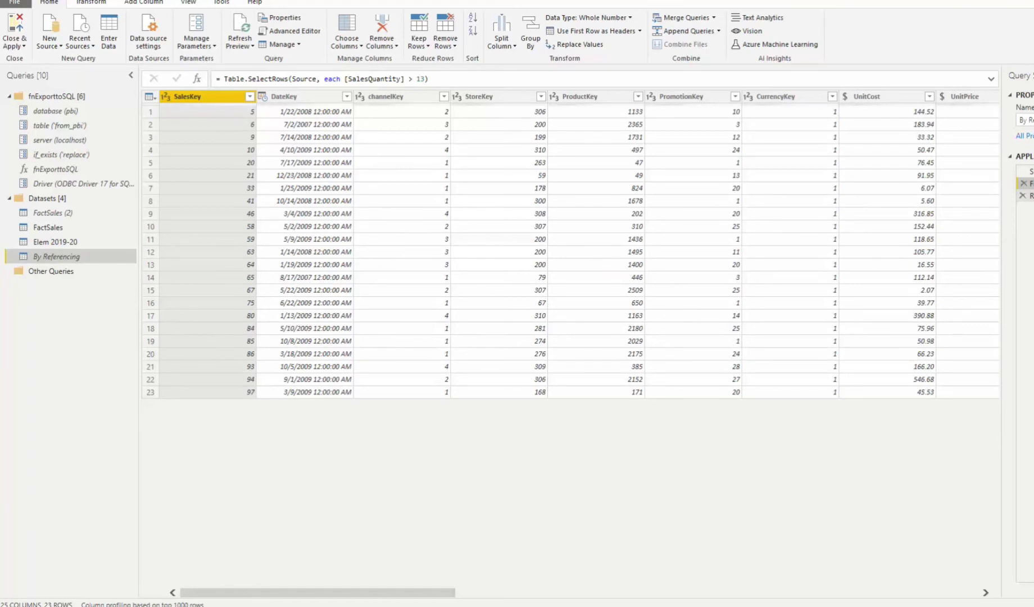
click(91, 3)
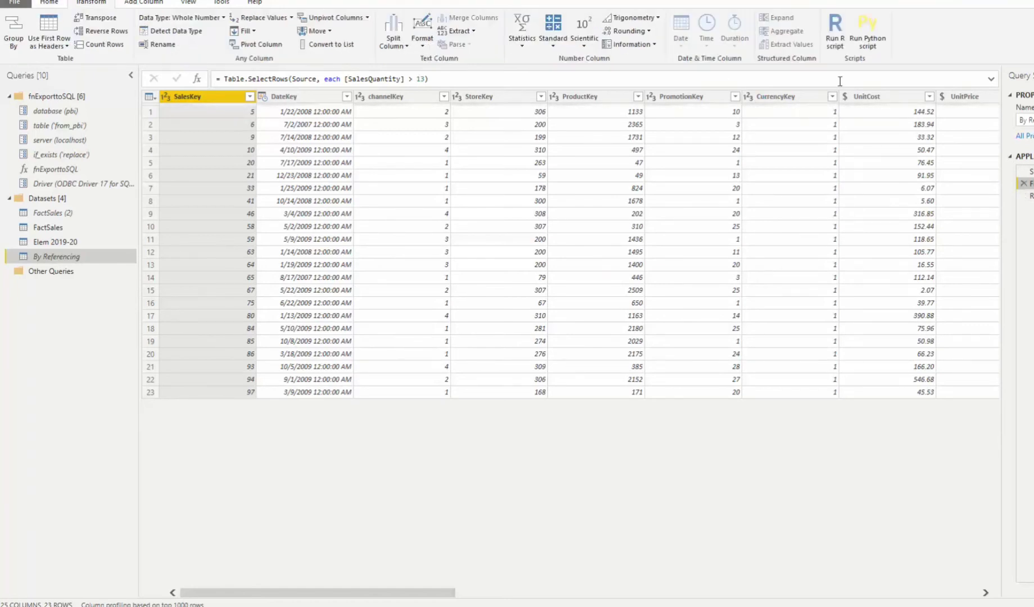
click(870, 42)
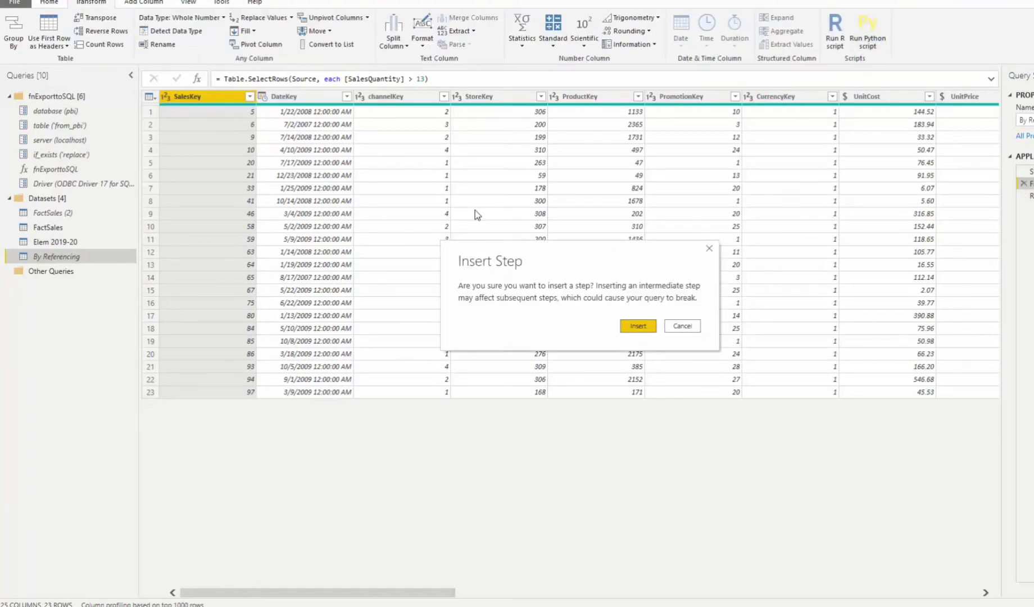
Dismiss the Insert Step prompt, review the Python export script, and cancel it unchanged
click(683, 327)
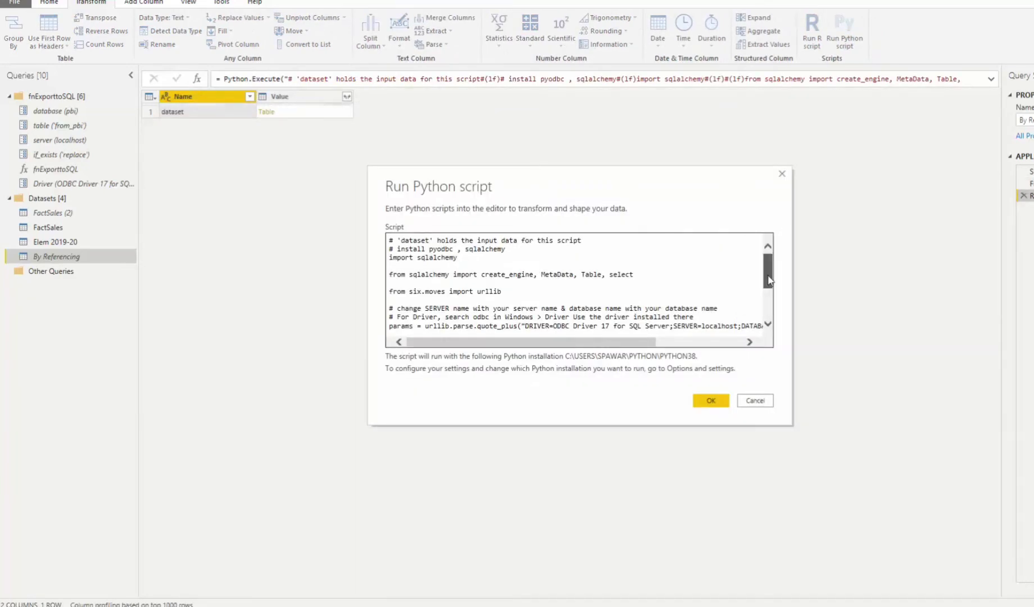
drag(769, 285, 725, 245)
drag(390, 241, 748, 365)
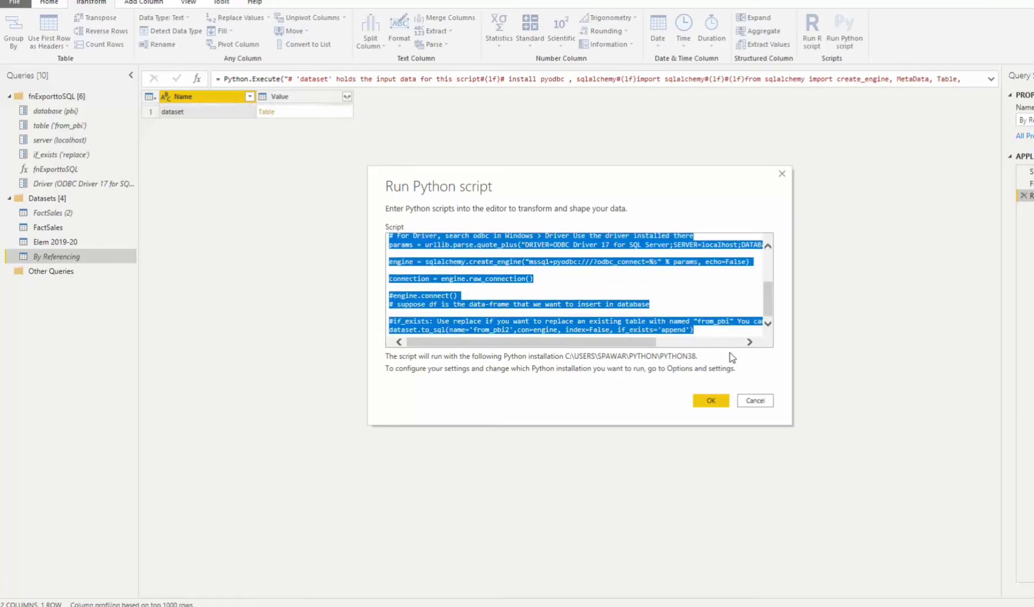
drag(697, 330, 393, 227)
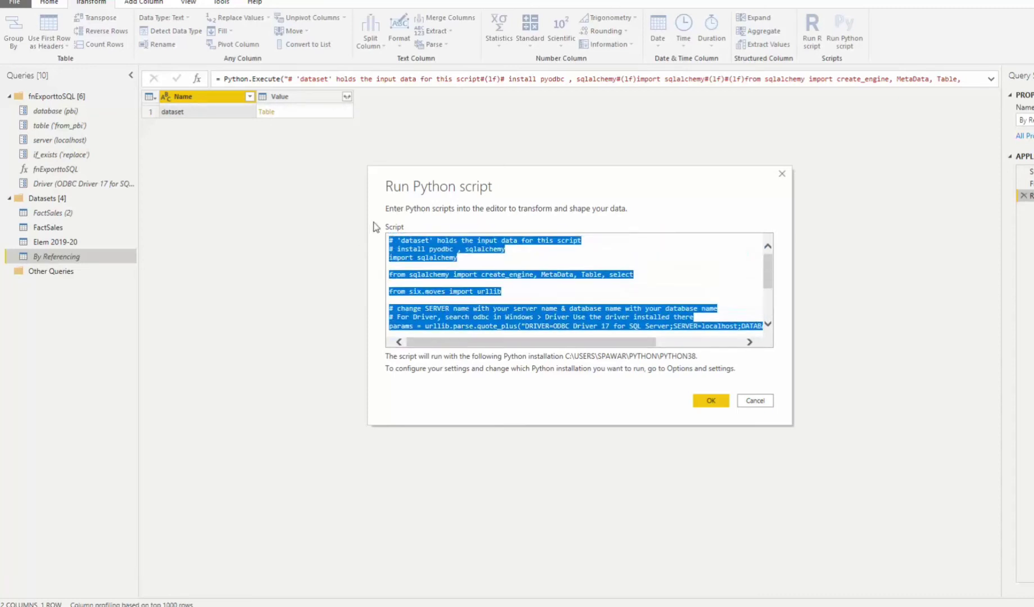
click(451, 269)
scroll(431, 252, down, 3)
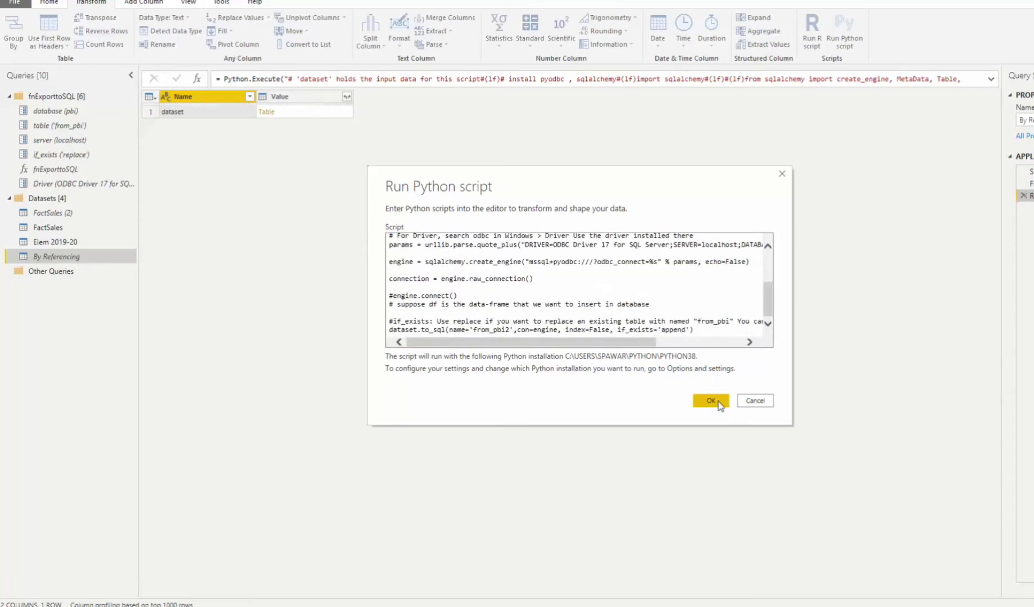
click(756, 403)
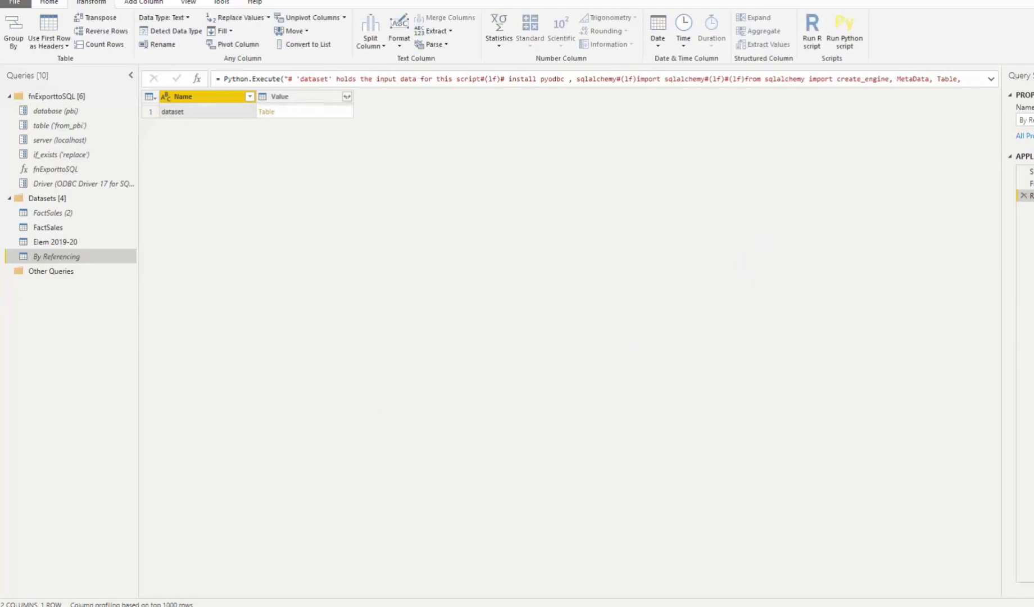
click(284, 596)
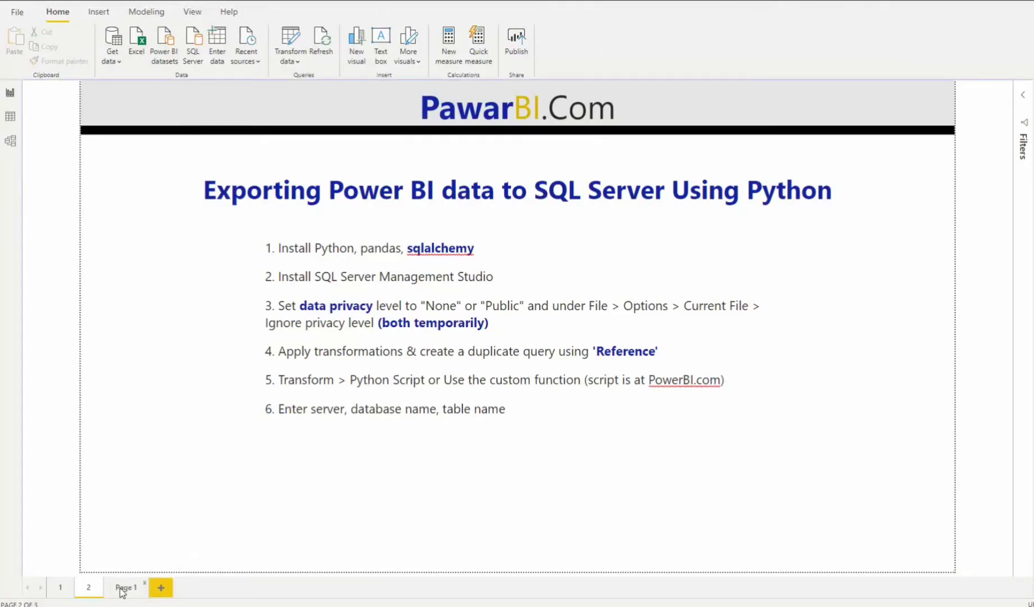
Show the Page 1 Python export code, highlighting sqlalchemy and the connection string's DRIVER
click(137, 594)
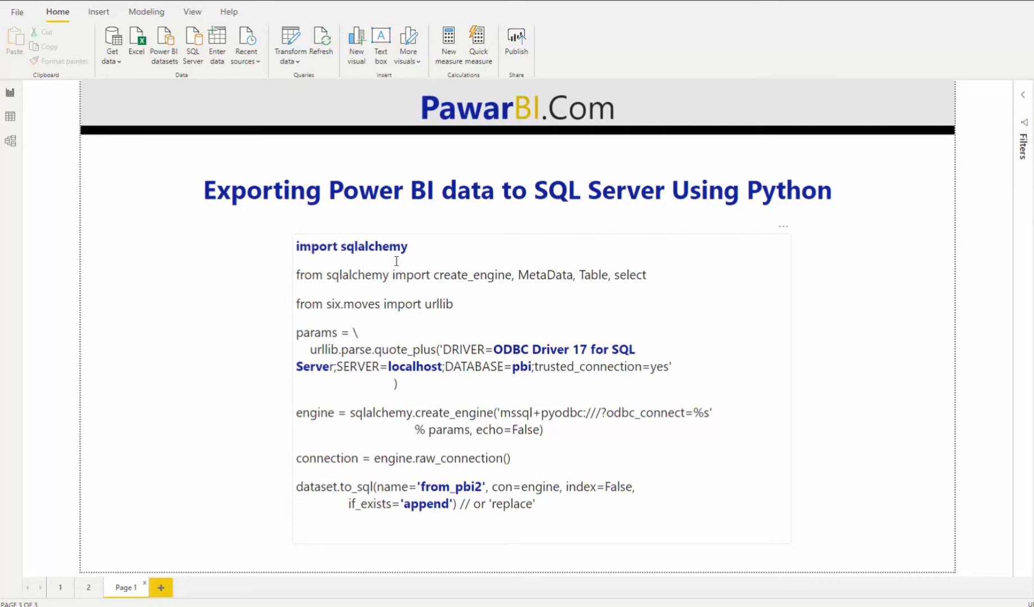
drag(409, 249, 342, 251)
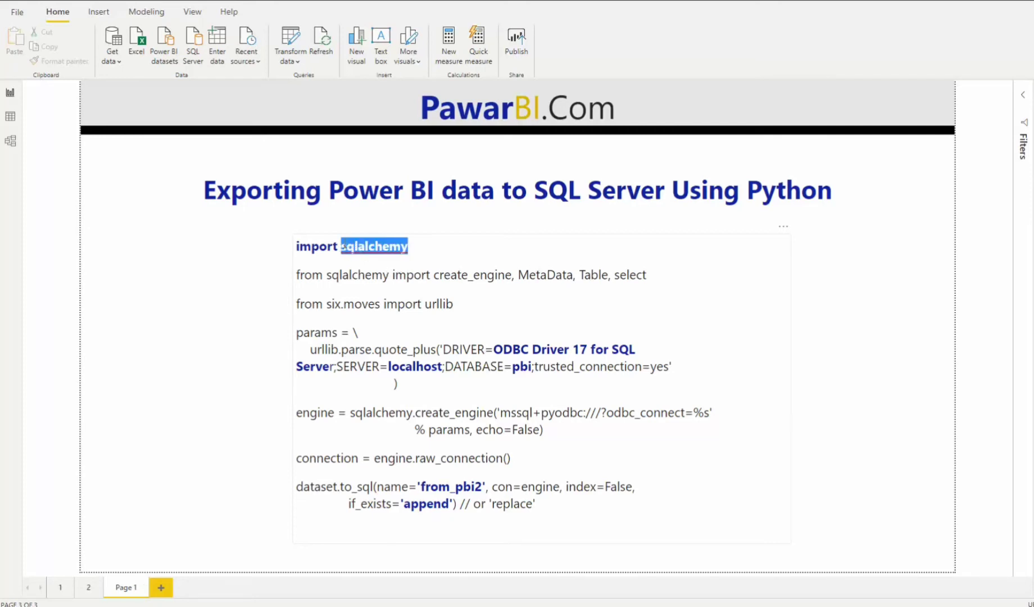
click(475, 298)
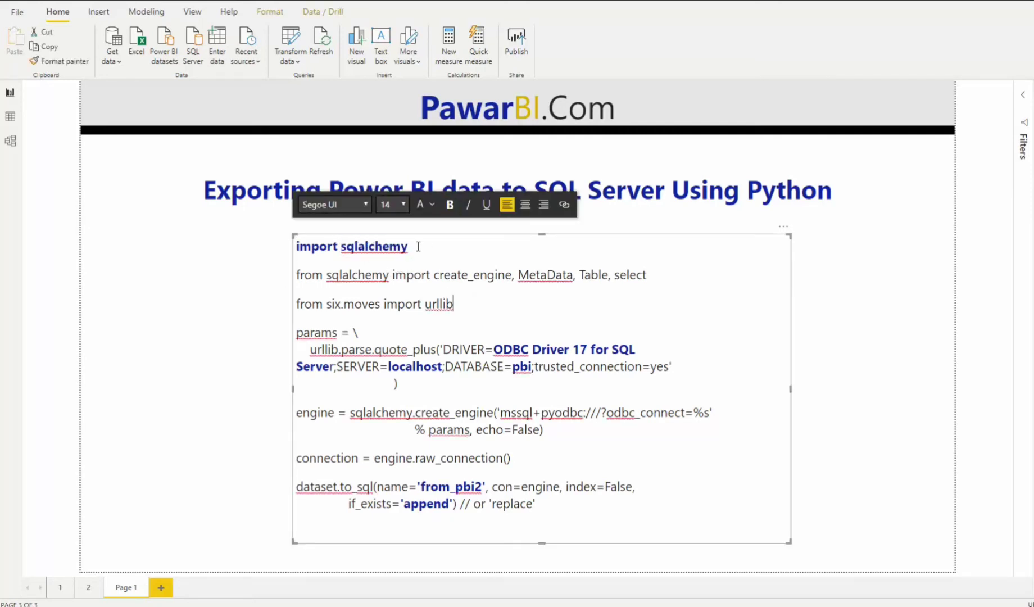
click(873, 361)
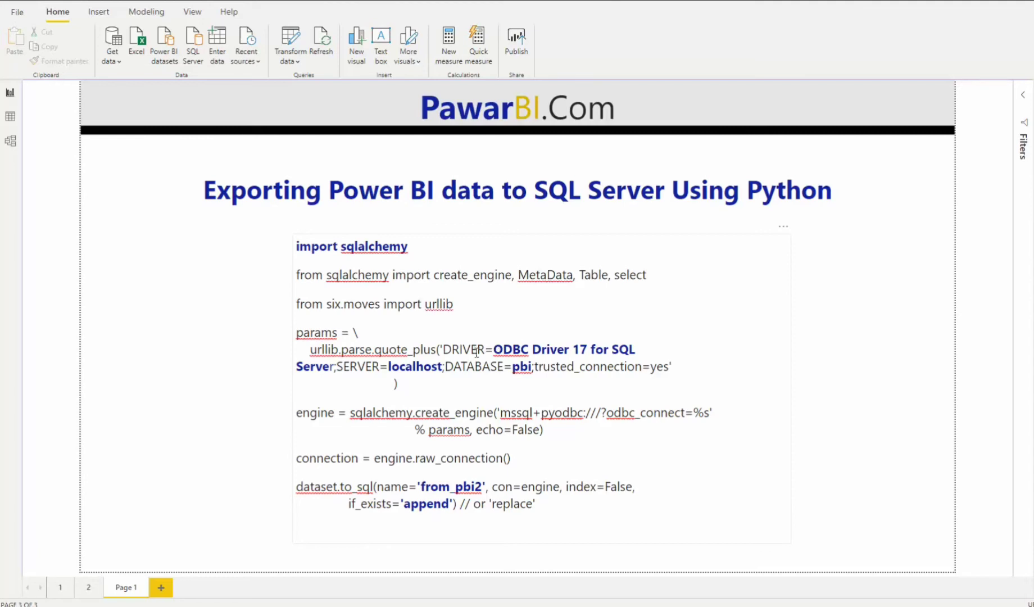
drag(485, 349, 445, 351)
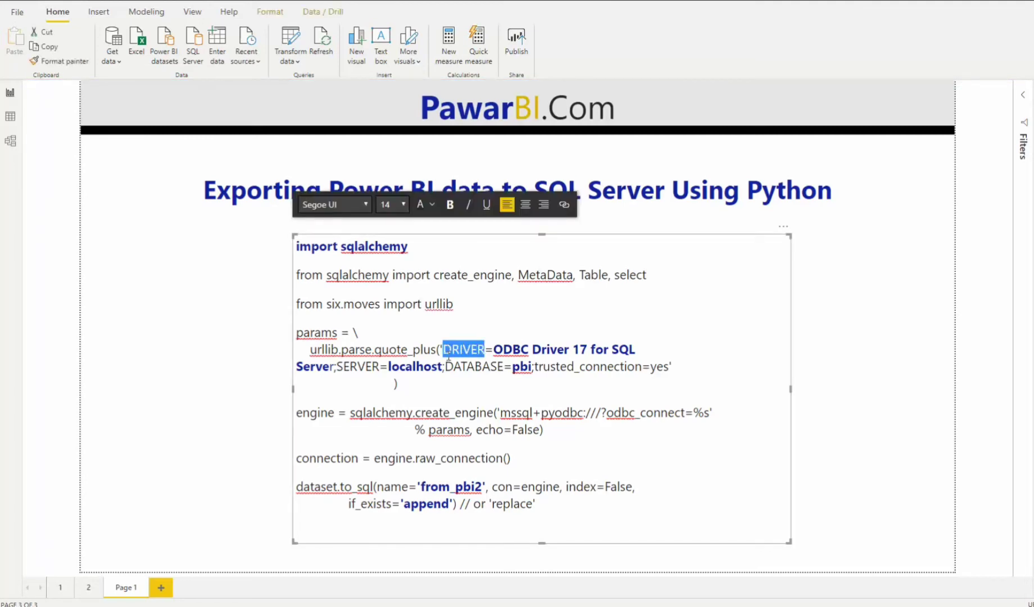
click(504, 354)
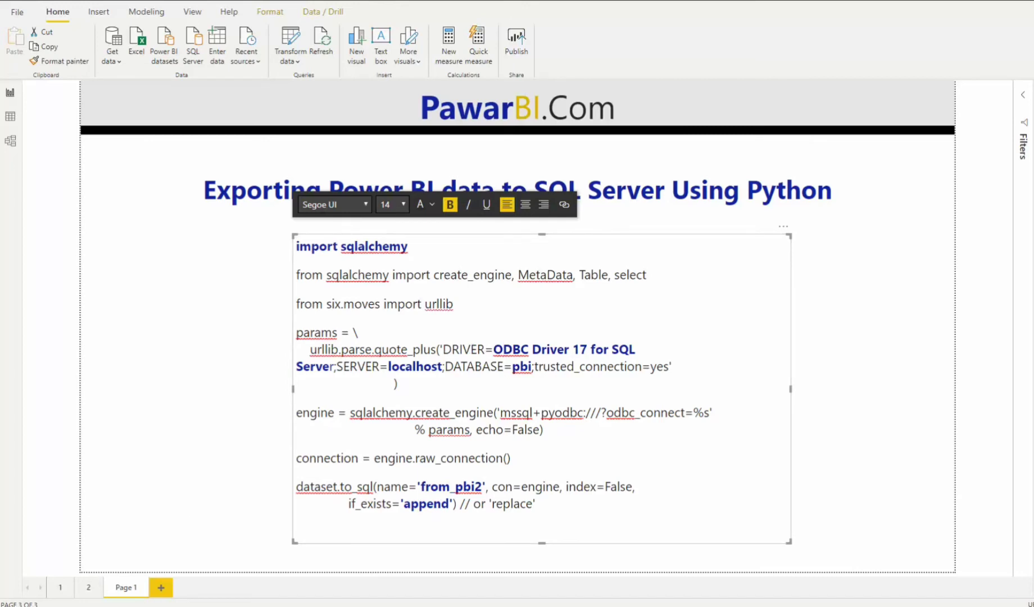
key(super)
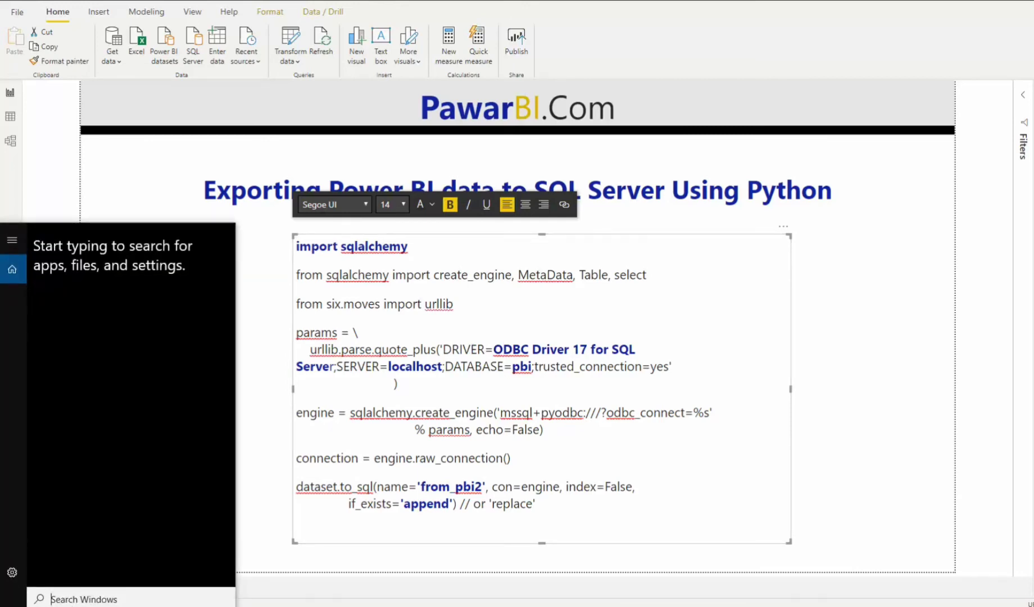
text(ODBC)
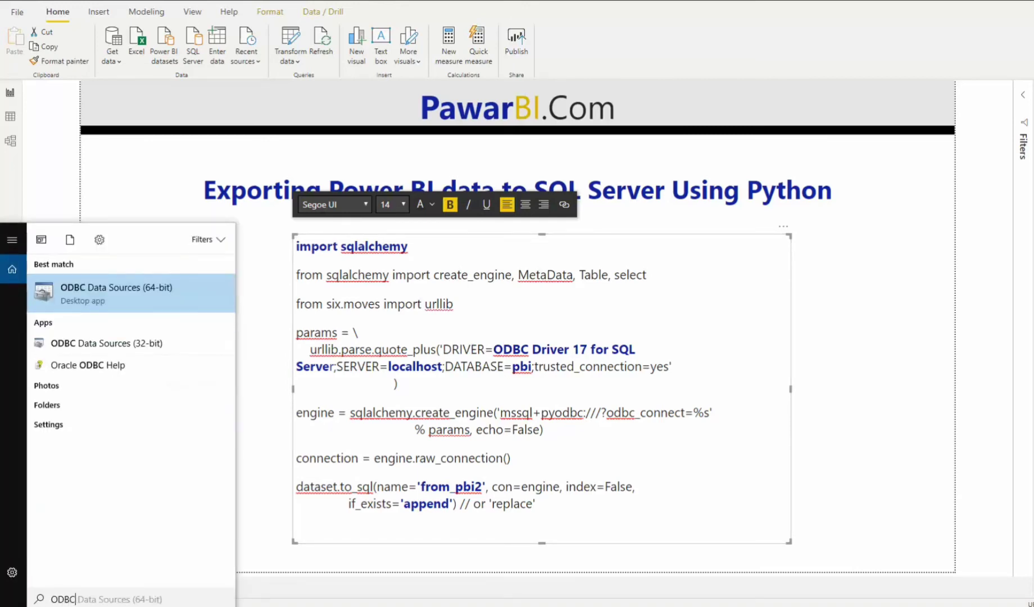
click(107, 298)
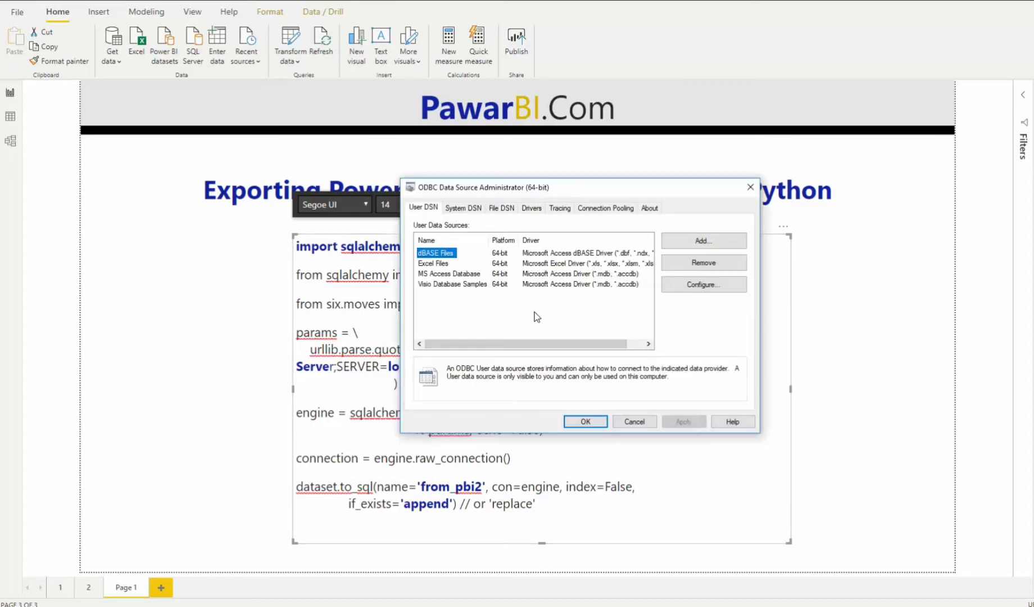
click(531, 208)
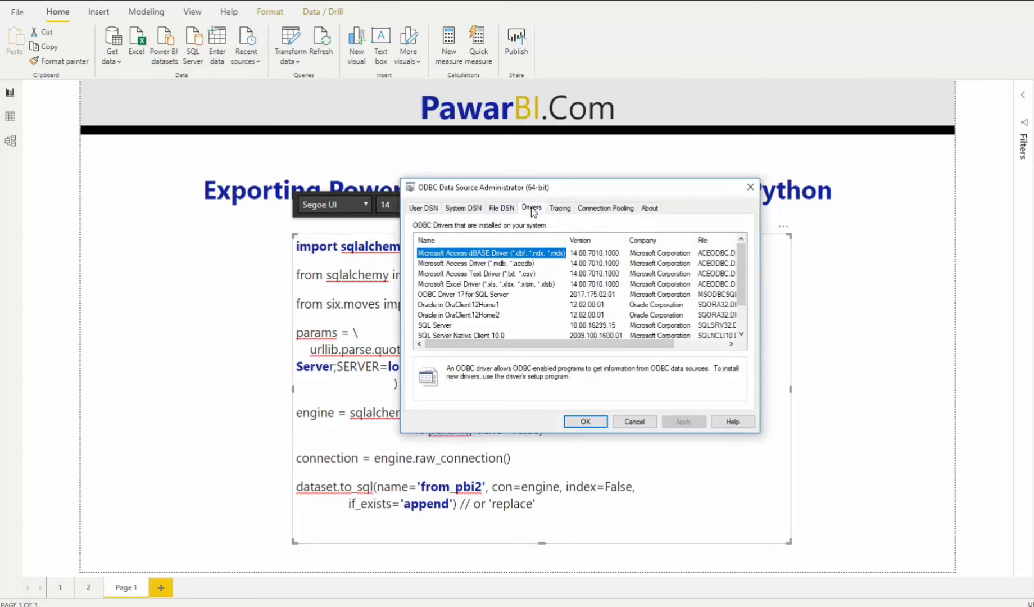
click(444, 295)
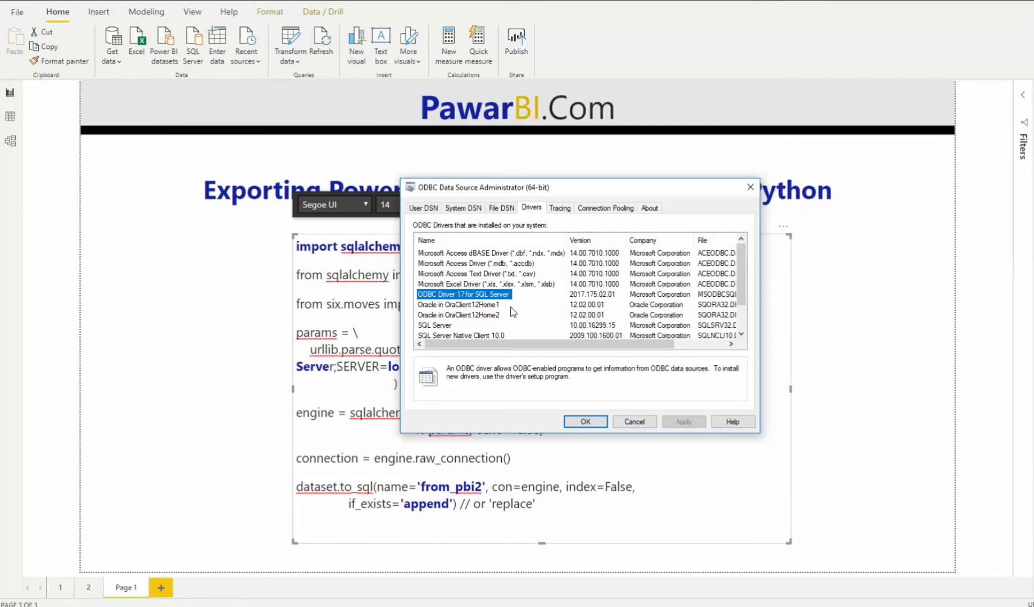
click(641, 422)
click(495, 349)
click(635, 349)
click(330, 366)
click(337, 367)
click(371, 366)
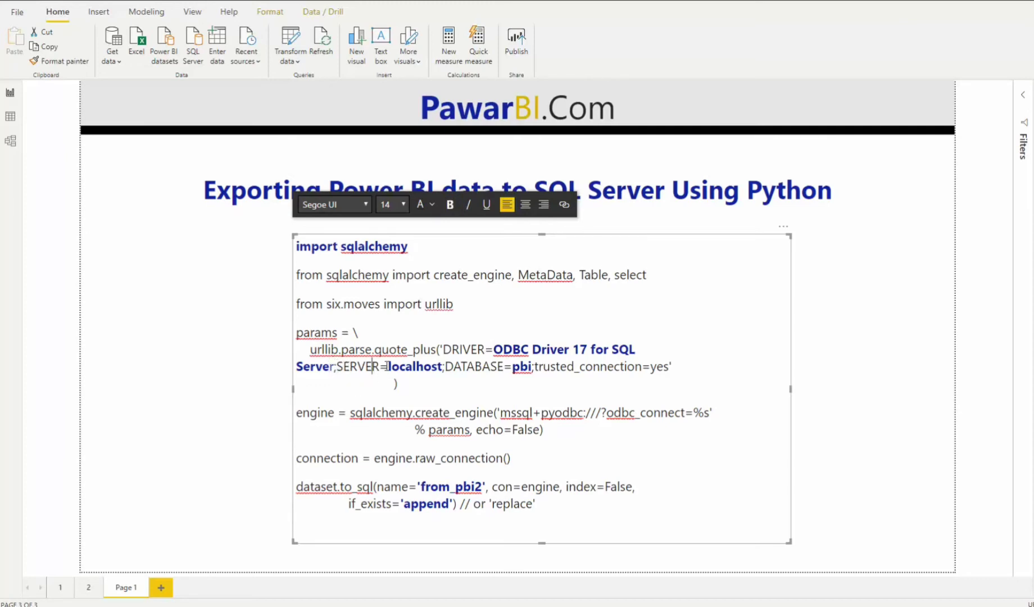
drag(388, 367, 444, 366)
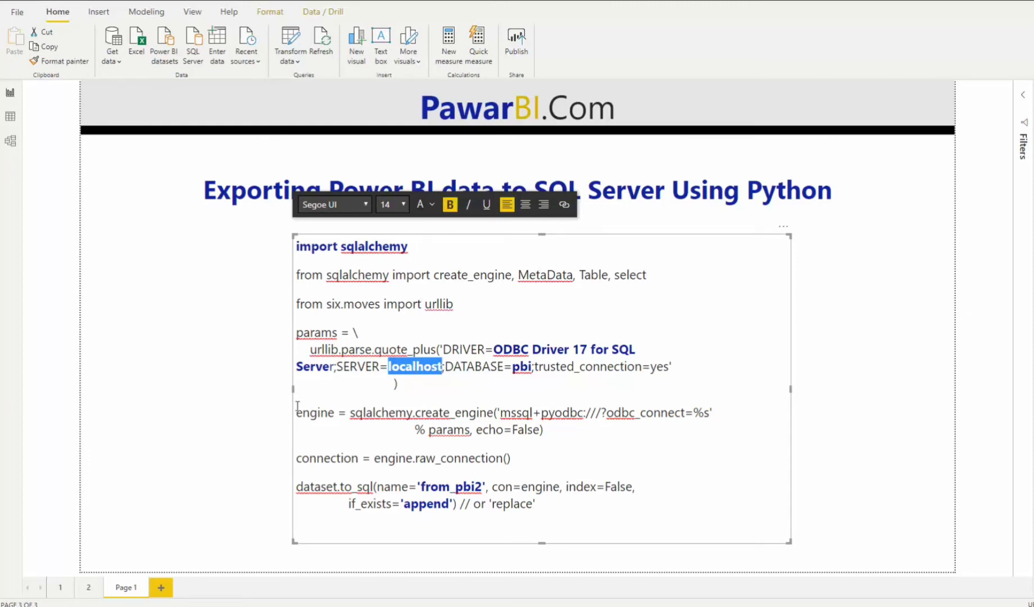
click(444, 387)
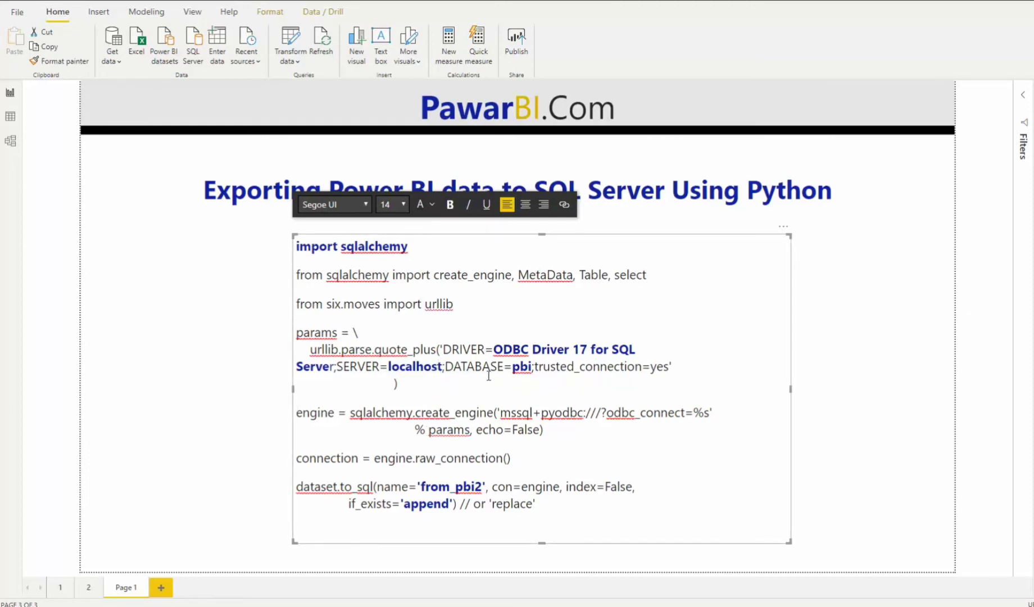
drag(446, 367, 514, 367)
click(532, 367)
click(526, 387)
double_click(528, 367)
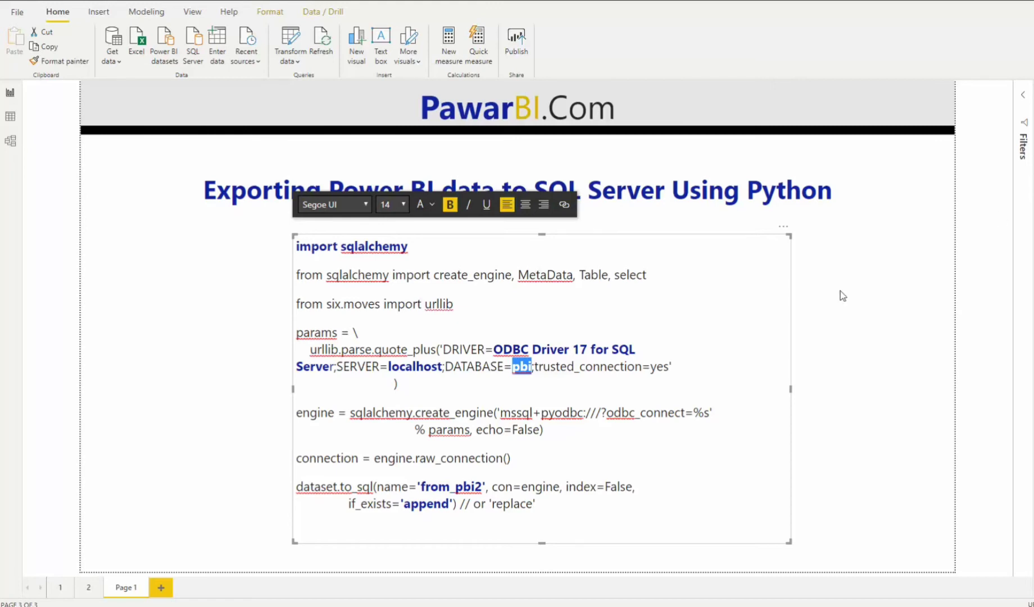
drag(669, 367, 651, 367)
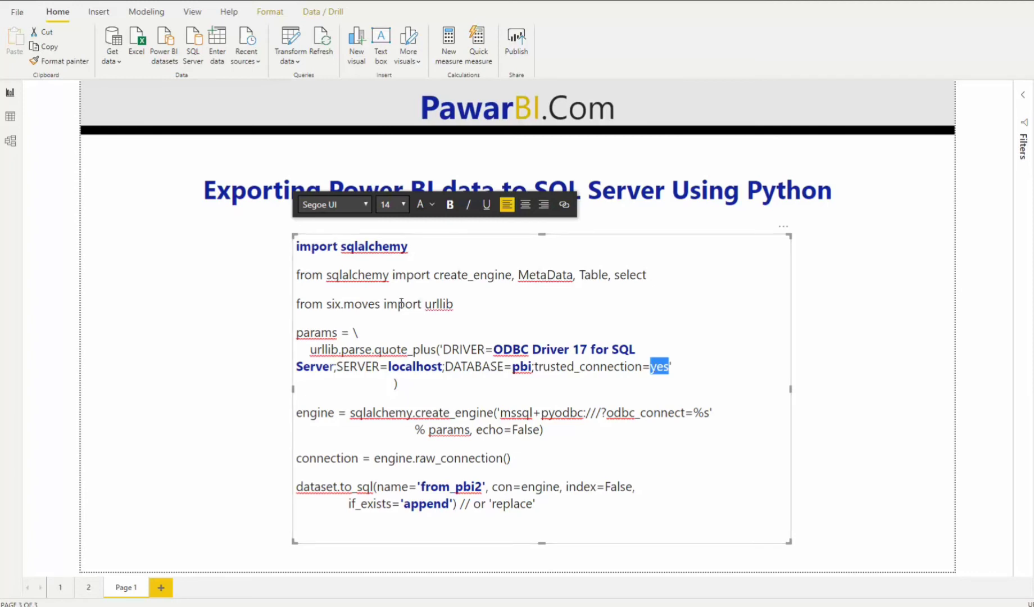
drag(511, 458, 588, 499)
click(431, 481)
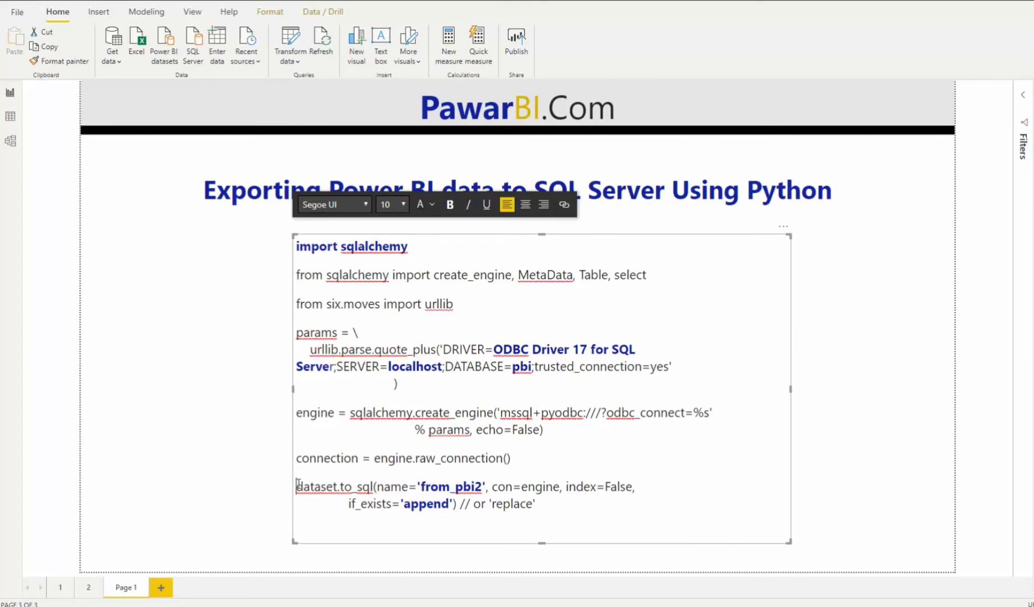
drag(296, 486, 374, 486)
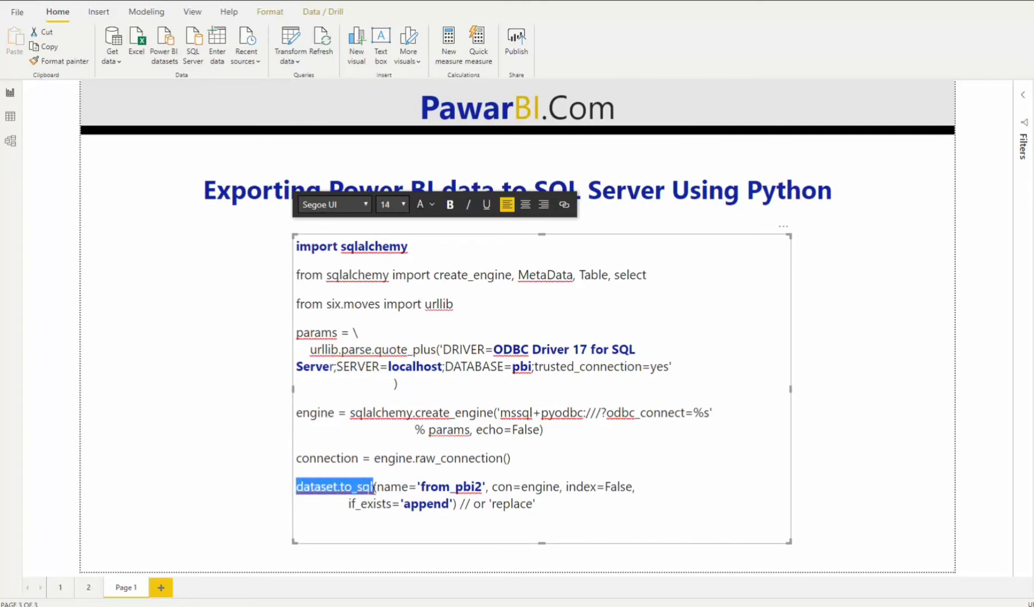
click(390, 487)
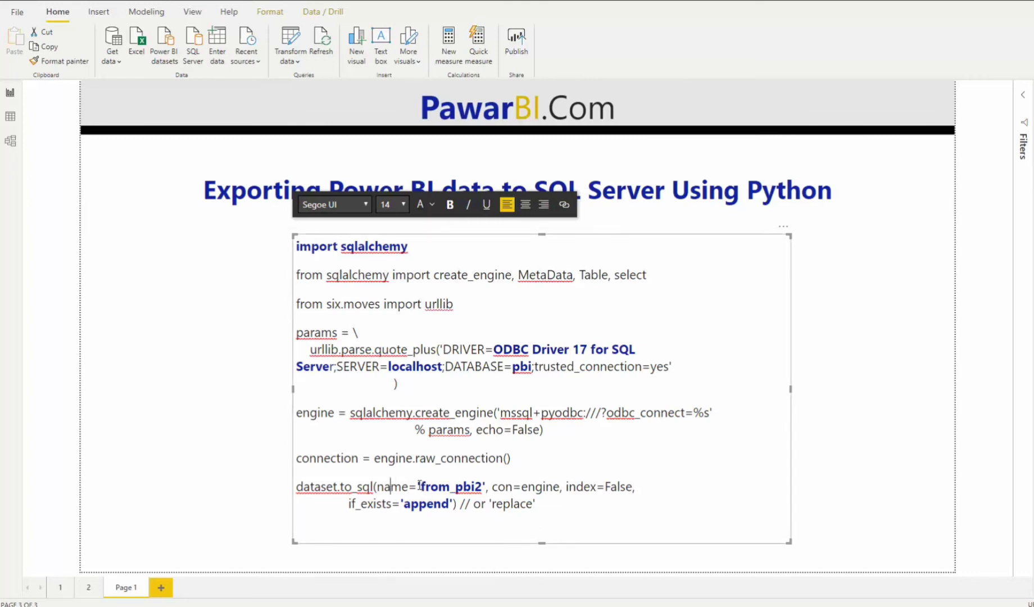
click(418, 486)
drag(418, 486, 487, 486)
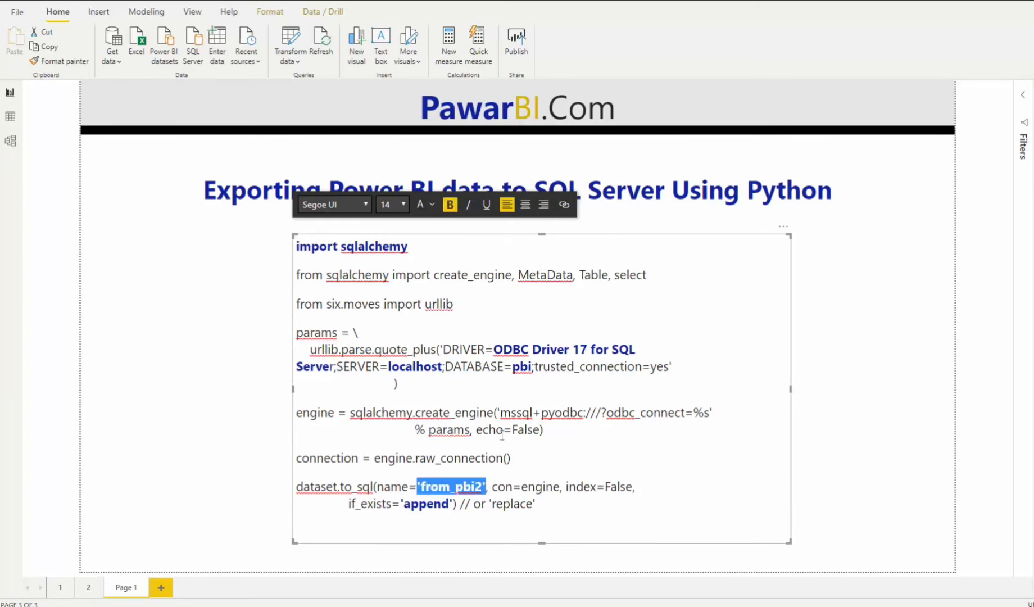
click(485, 484)
drag(485, 485, 433, 503)
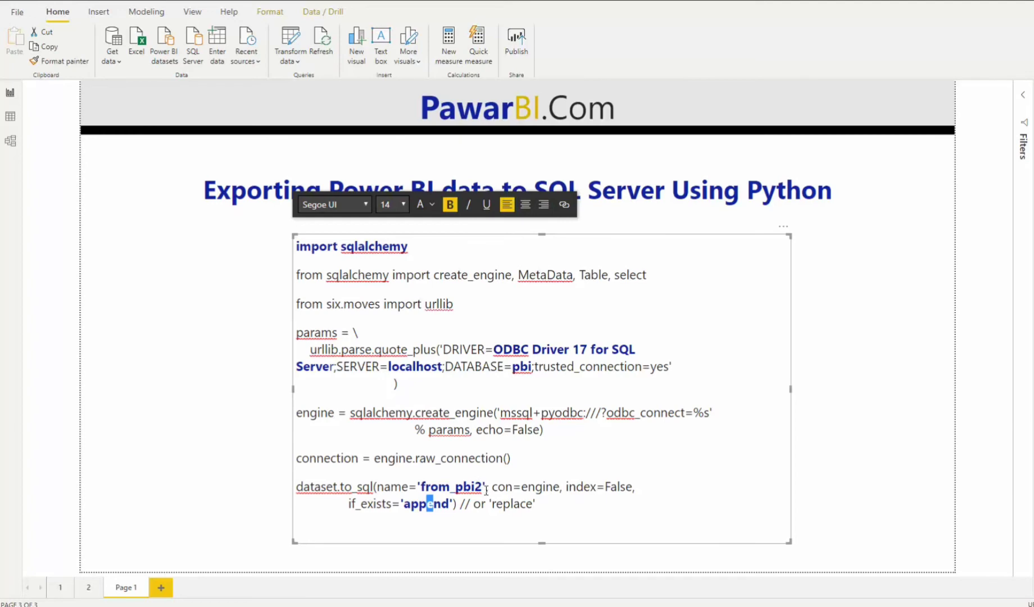
click(484, 486)
drag(483, 486, 424, 487)
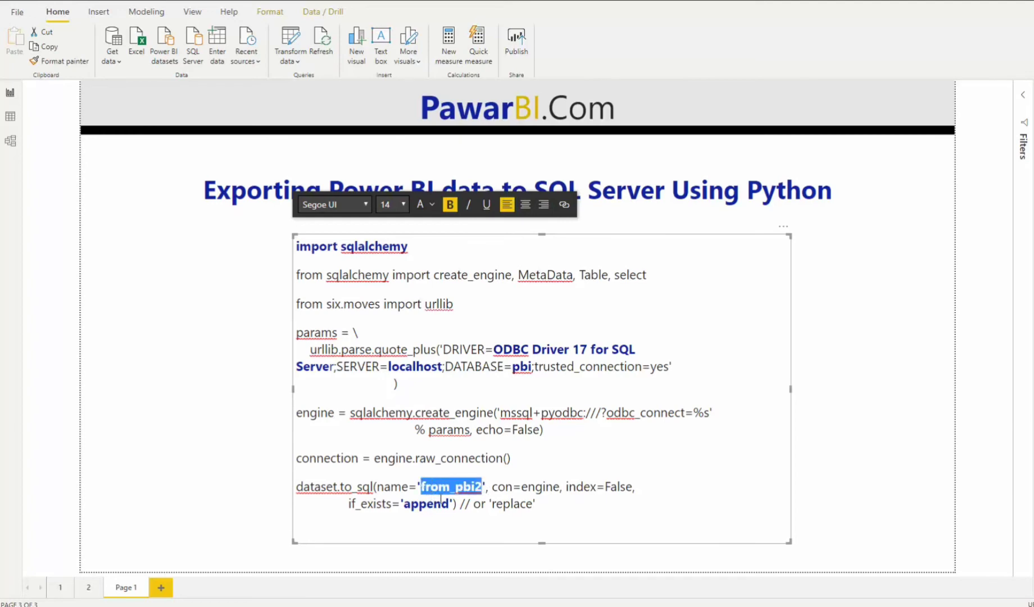
click(442, 502)
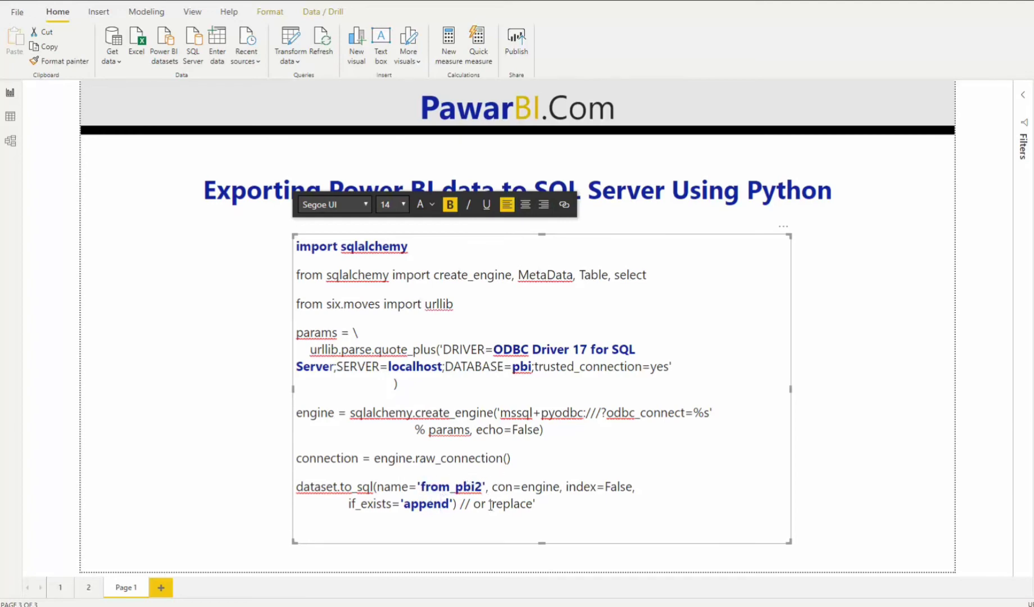
drag(634, 487, 606, 487)
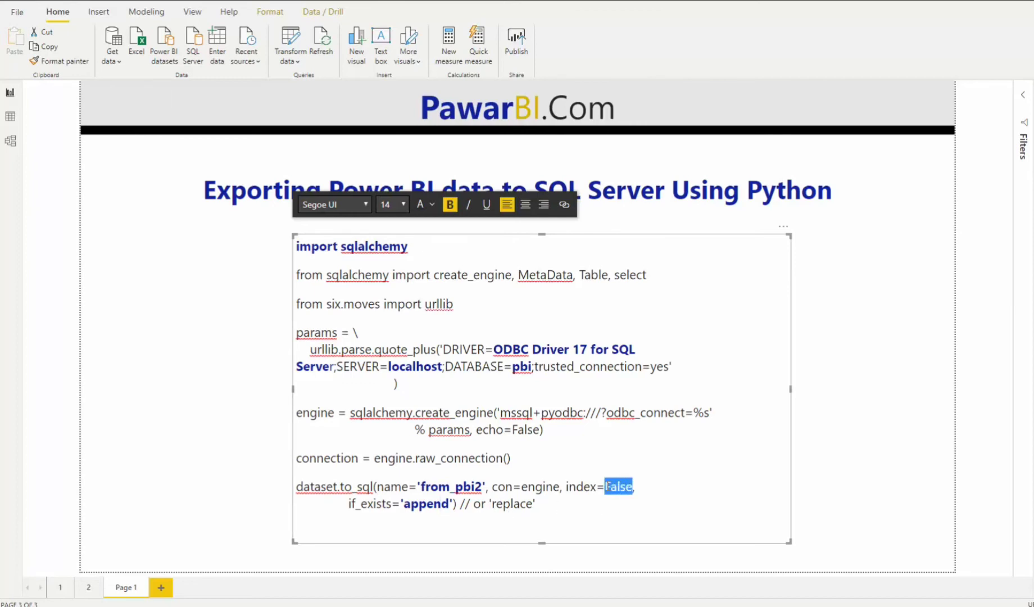
click(645, 490)
drag(634, 487, 607, 487)
click(596, 508)
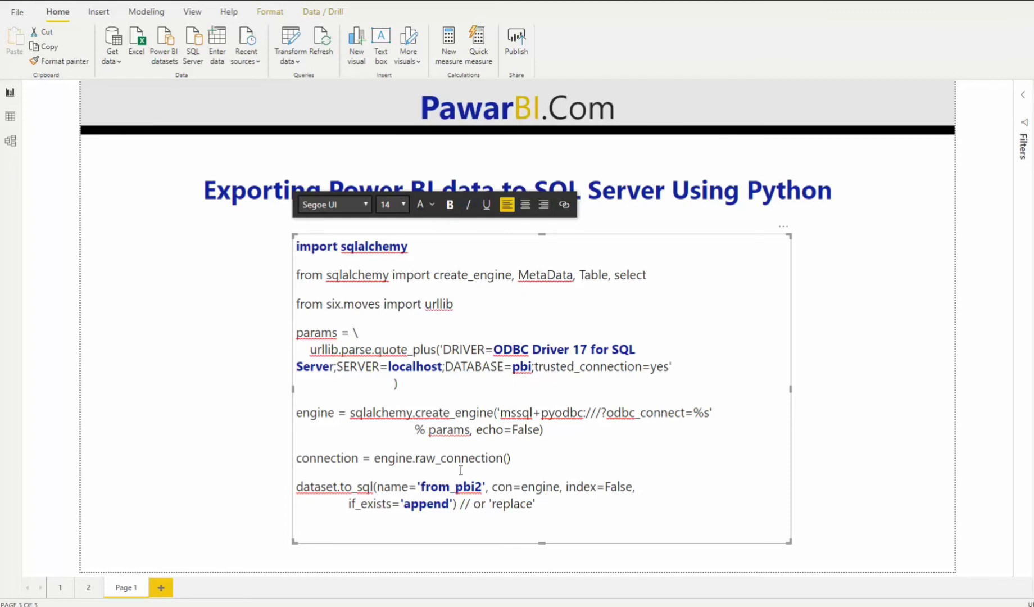
drag(417, 488, 489, 493)
drag(512, 366, 533, 370)
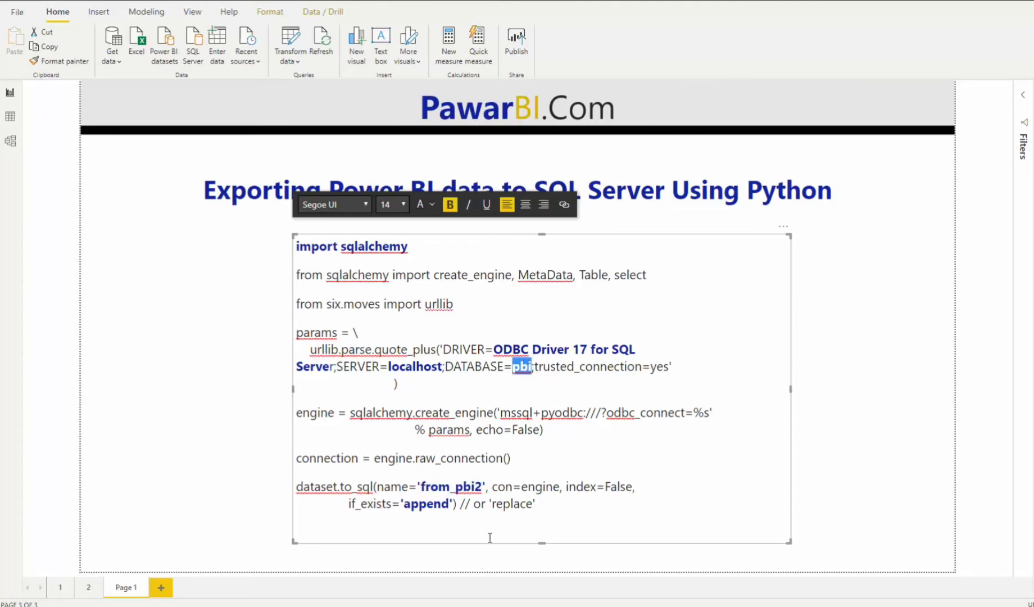
click(471, 506)
drag(453, 507, 401, 504)
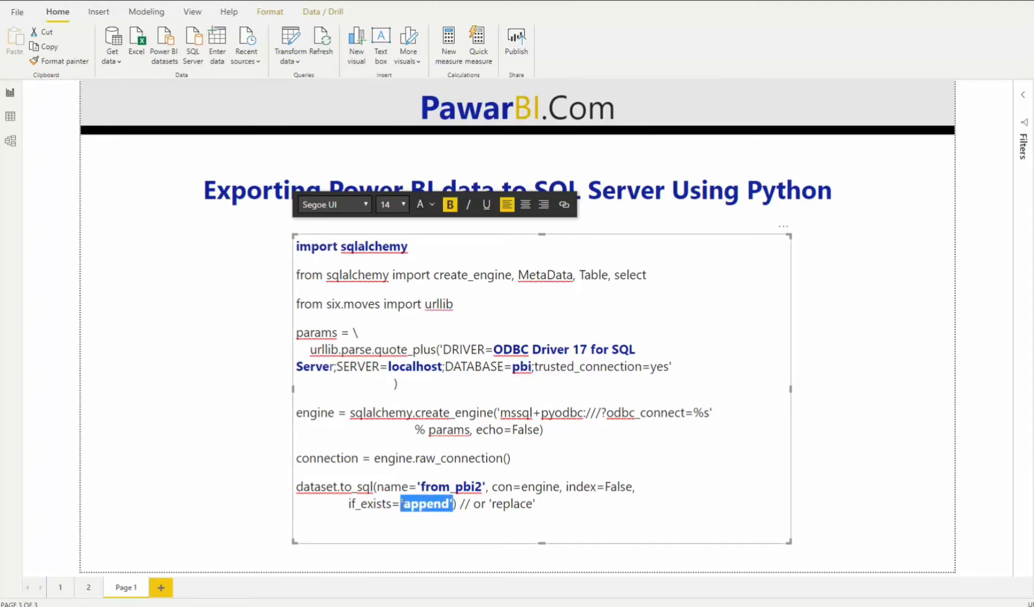
drag(537, 505, 489, 505)
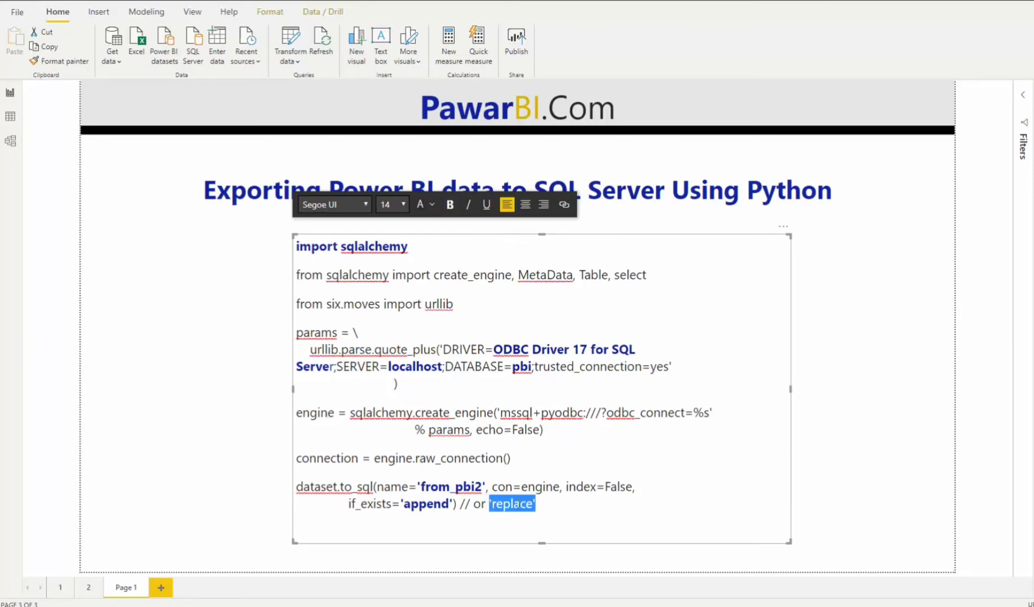
click(566, 511)
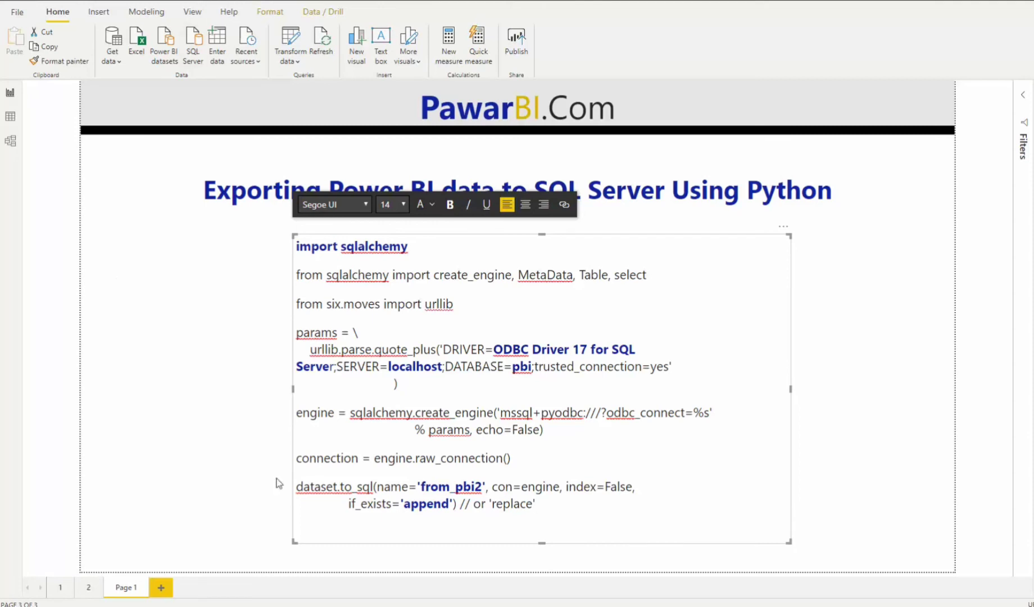
mouse_move(253, 604)
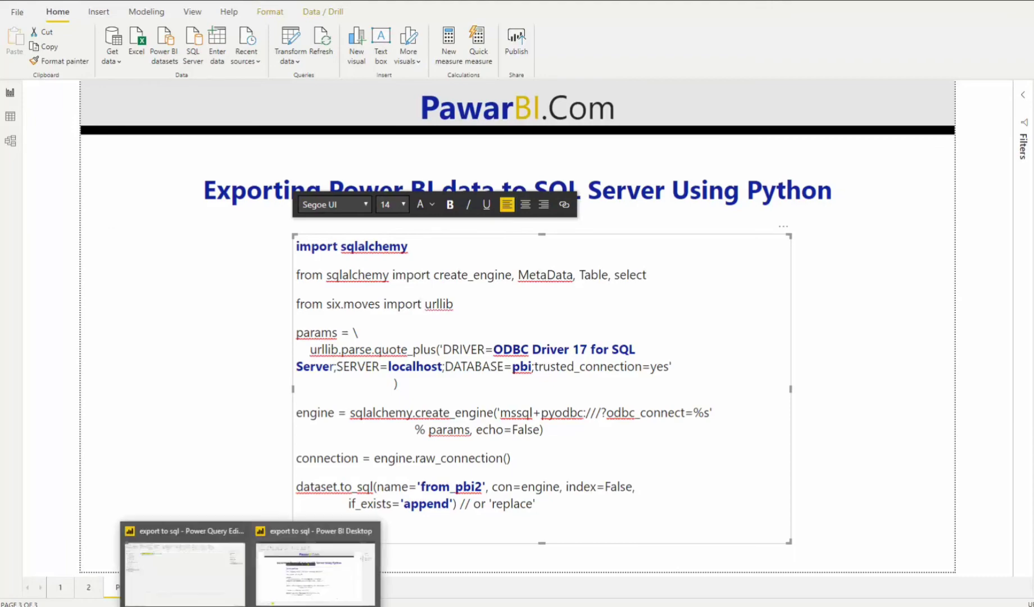
In Power Query Editor, preview the Filtered Rows step, then the Run Python script output table
click(211, 579)
click(1026, 183)
click(1026, 196)
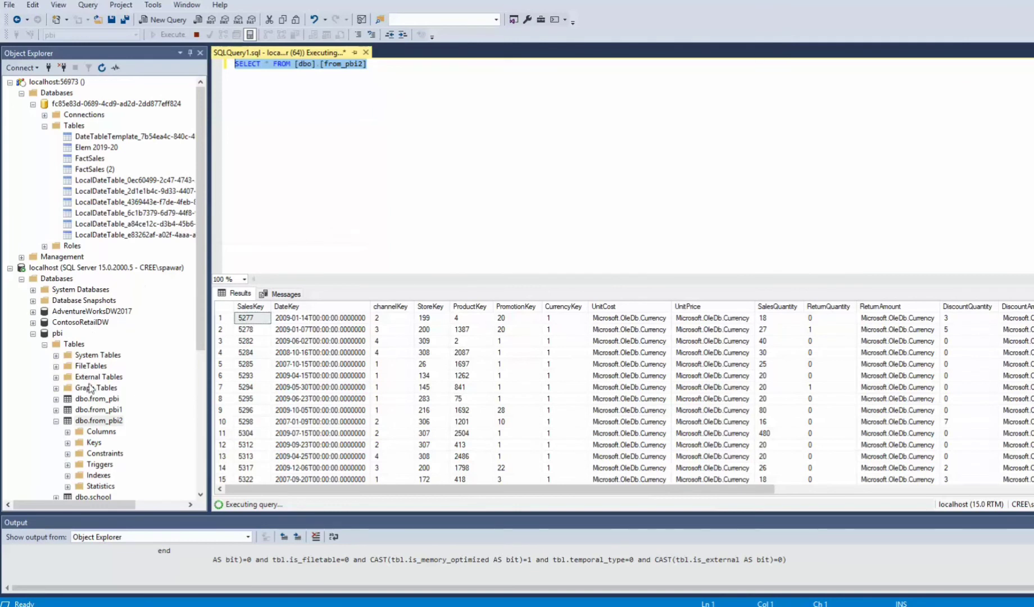
drag(200, 286, 201, 348)
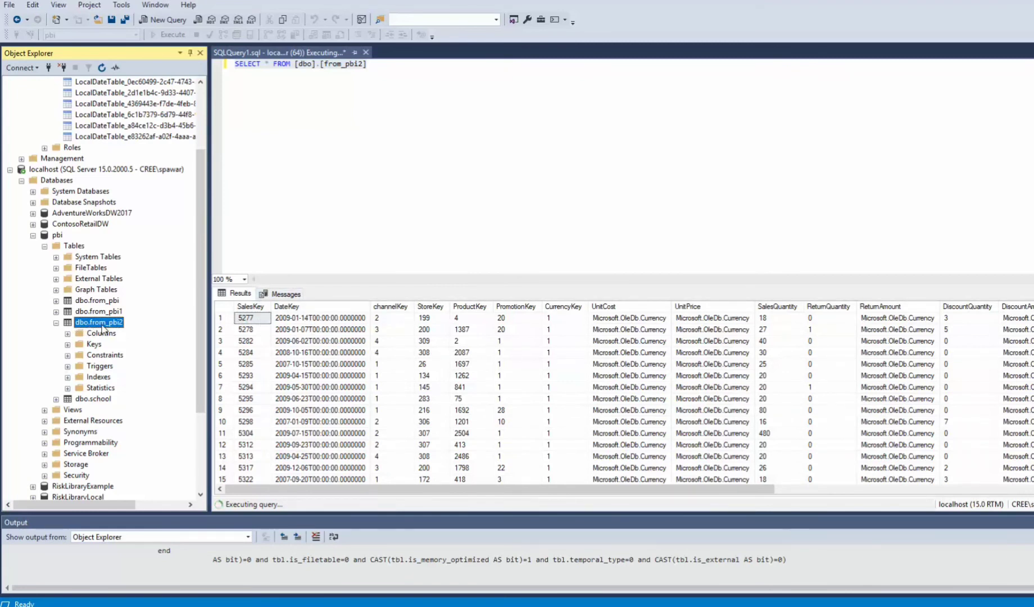
click(411, 219)
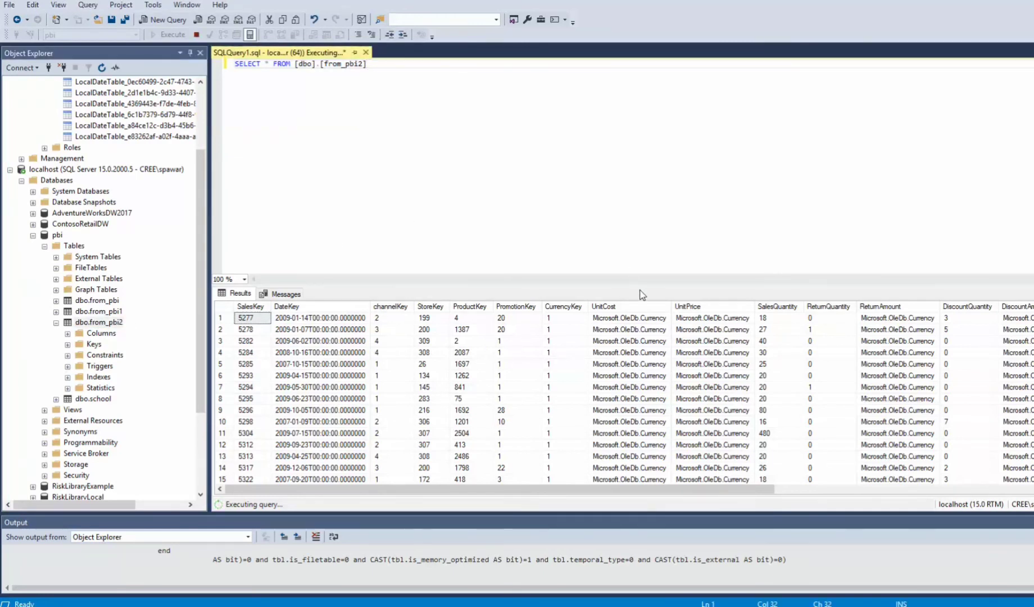
drag(639, 286, 635, 238)
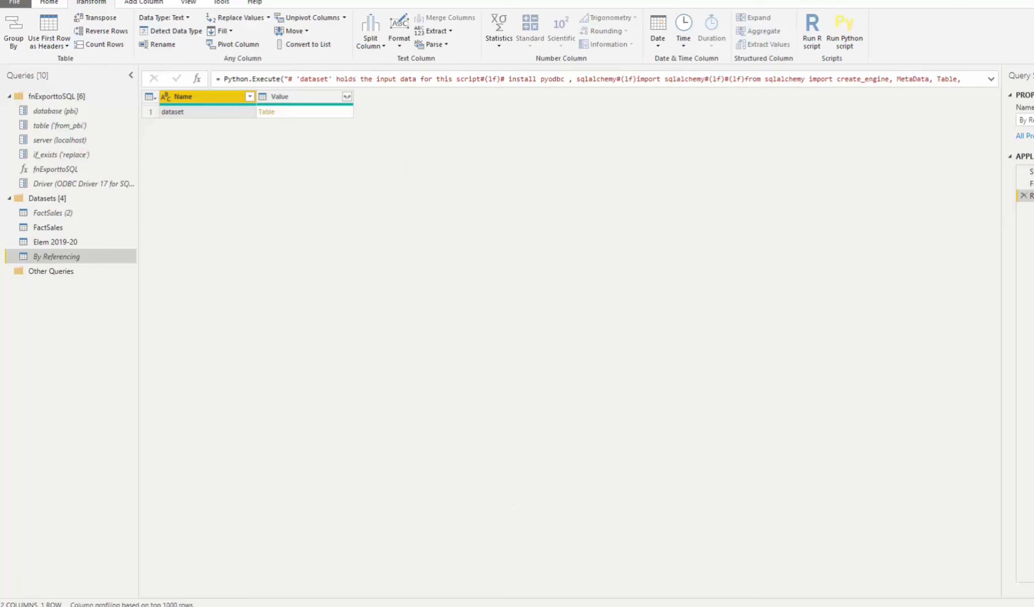
Open the fnExporttoSQL function and glance at the Close & Apply and New Source menus
click(65, 171)
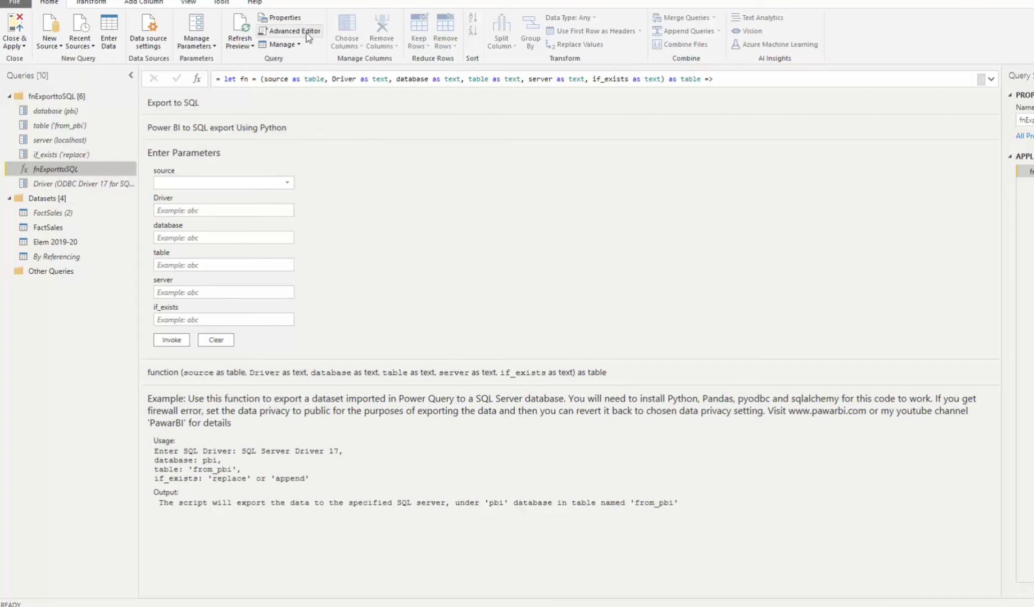
click(22, 46)
click(59, 59)
click(60, 45)
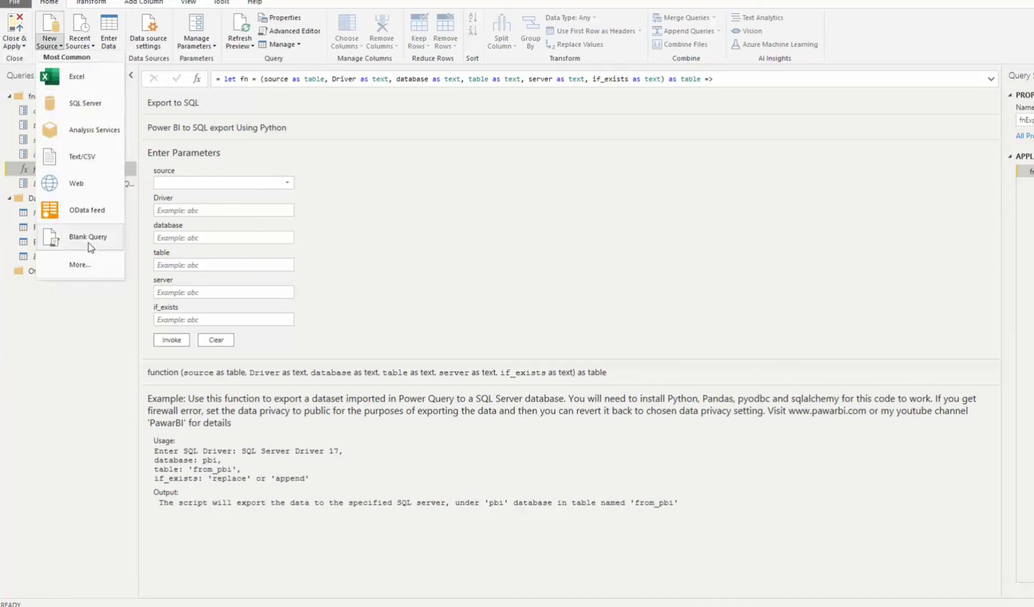
click(529, 276)
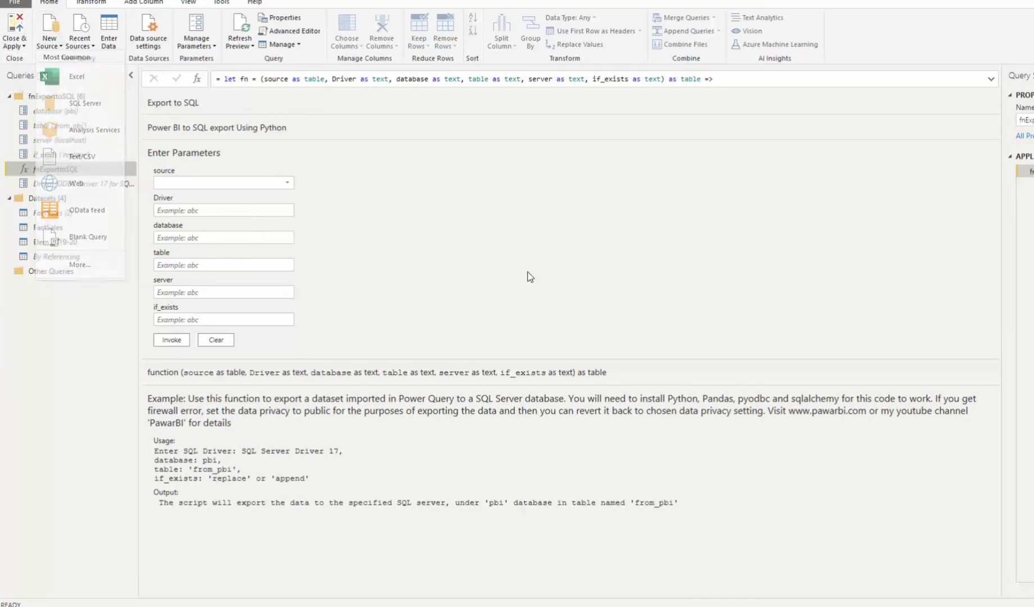
Show fnExporttoSQL's M code in the Advanced Editor and select all of it for review
click(290, 31)
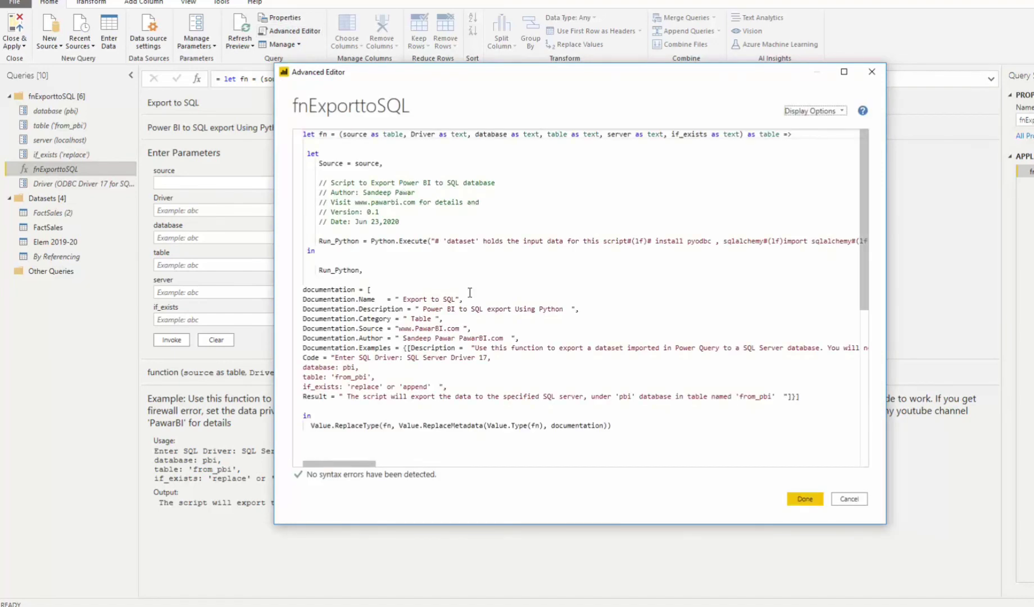
drag(675, 451, 304, 134)
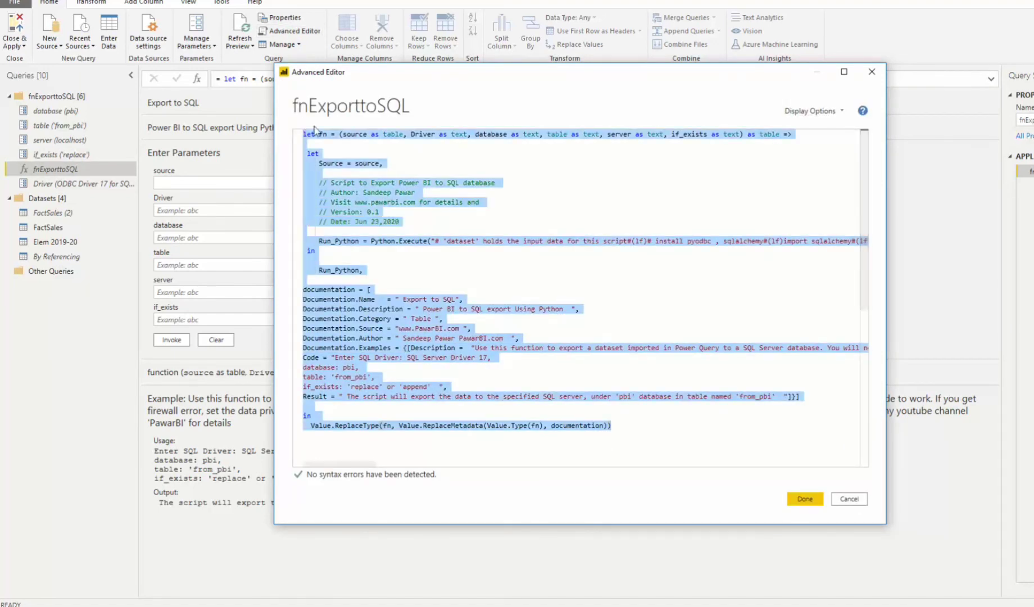
click(622, 335)
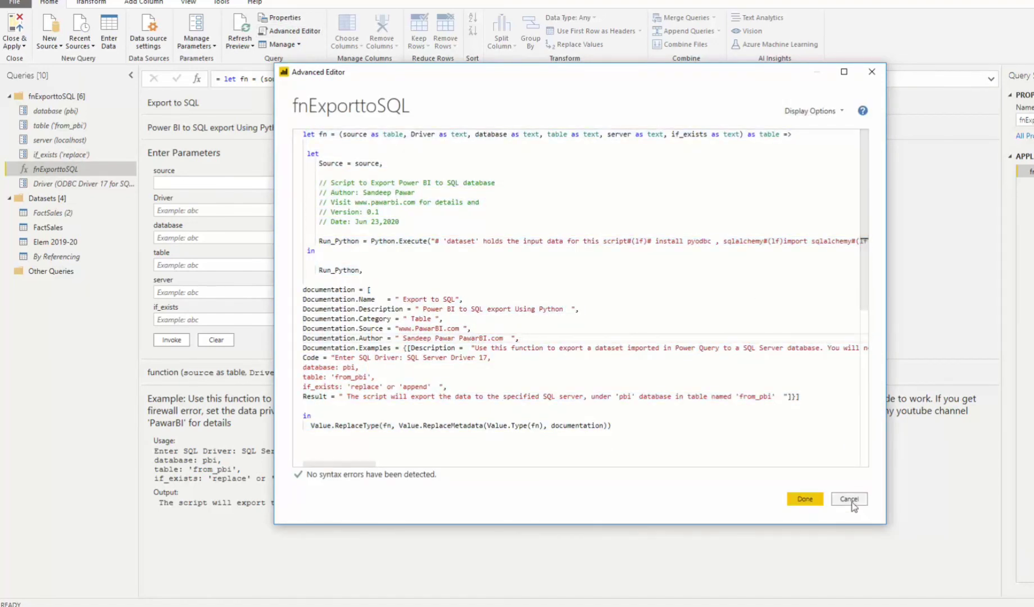
Cancel the code editor, choose Elem 2019-20 as the source, then view the Driver parameter (ODBC Driver 17 for SQL Server)
click(853, 502)
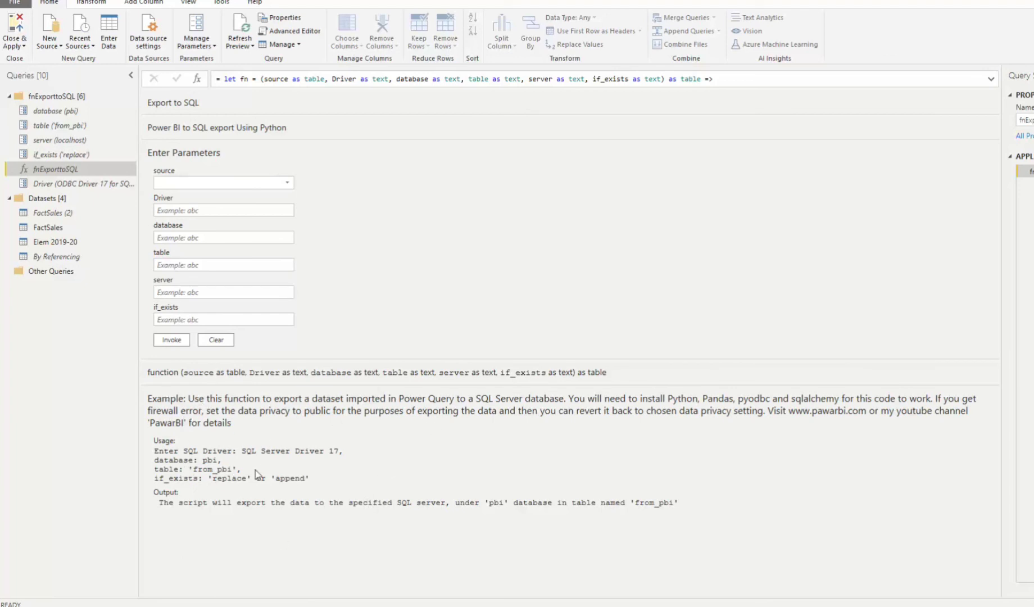
click(292, 182)
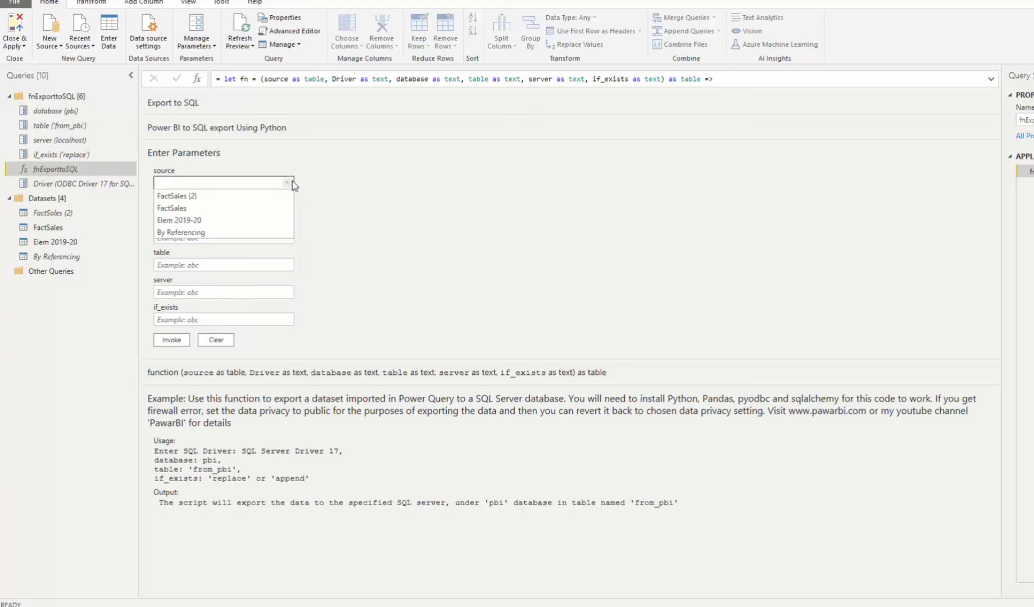
click(206, 221)
click(223, 211)
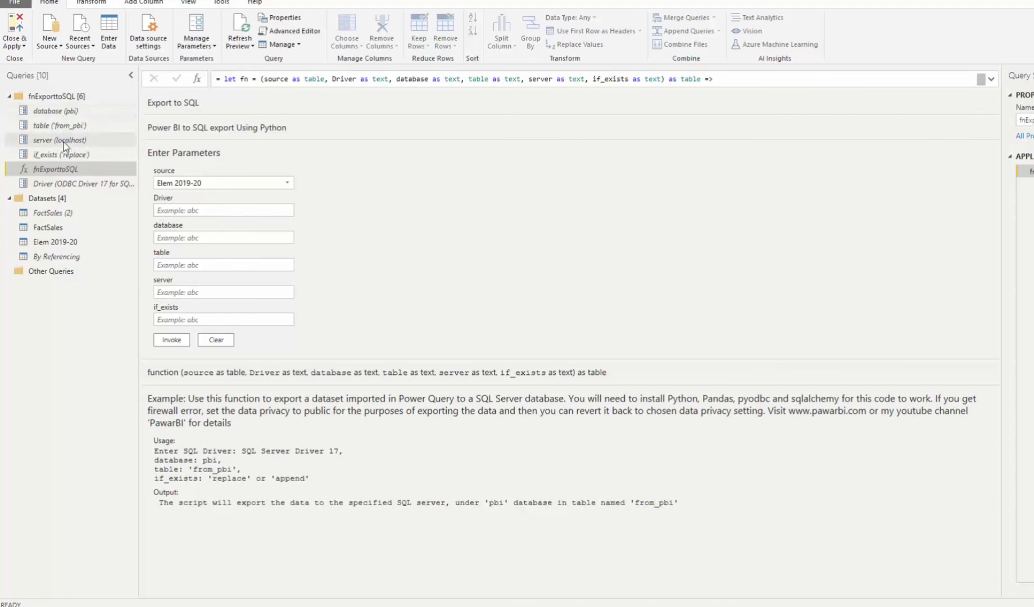
click(59, 184)
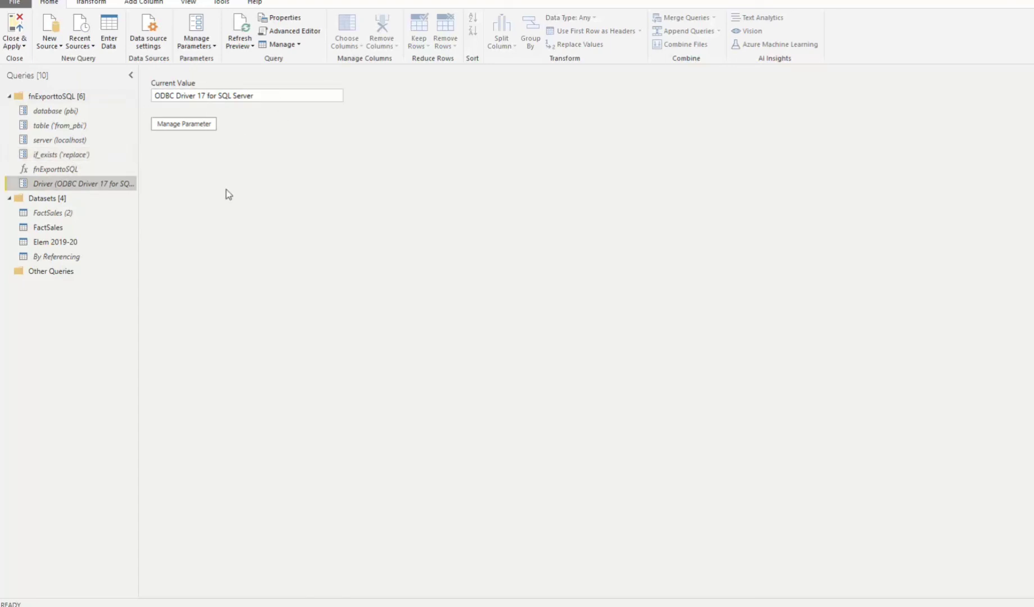
Step through fnExporttoSQL's Driver, database, table and if_exists input boxes
click(86, 170)
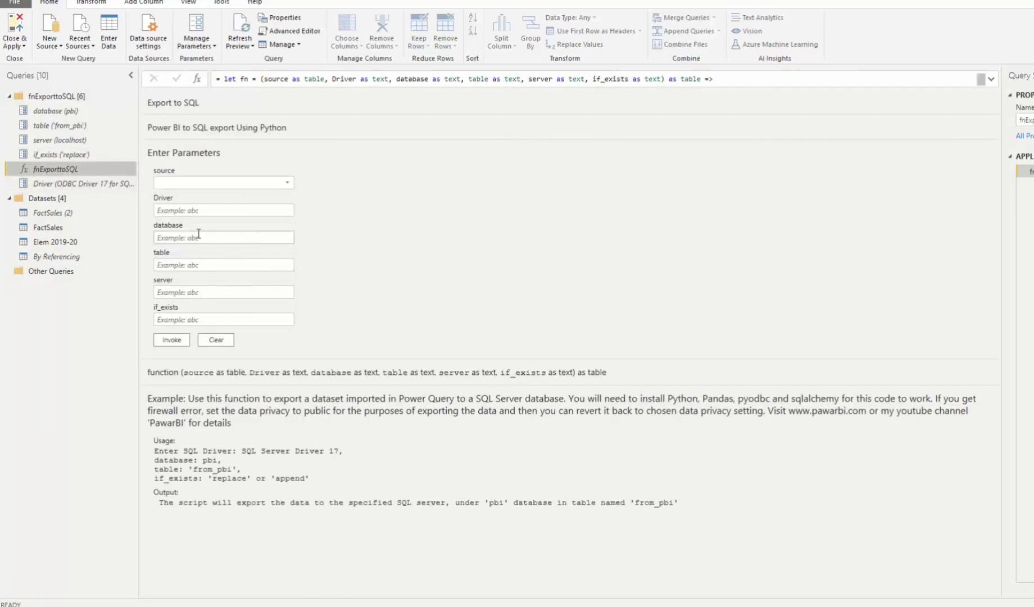
click(207, 211)
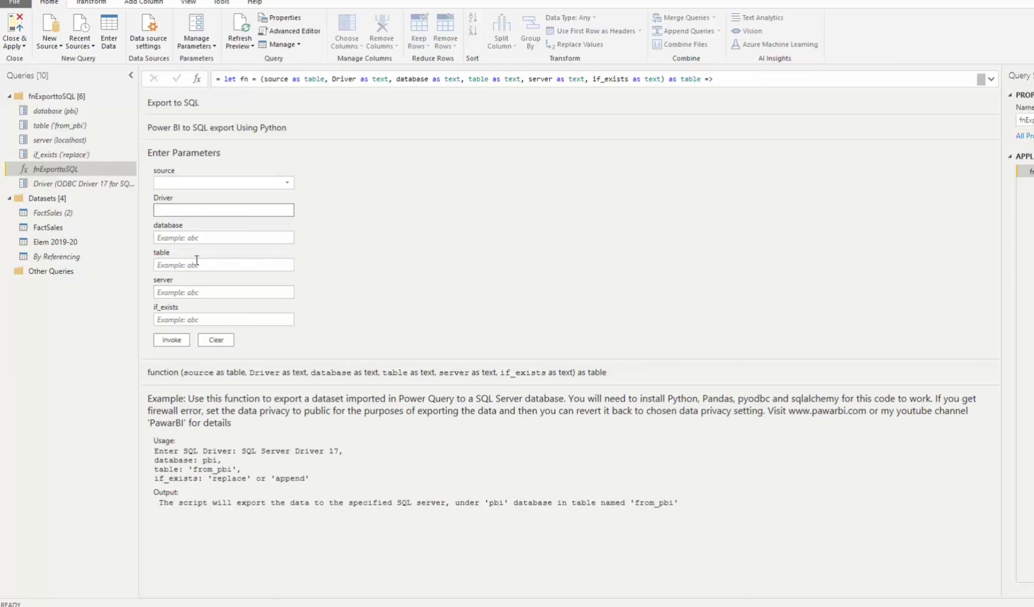
click(186, 239)
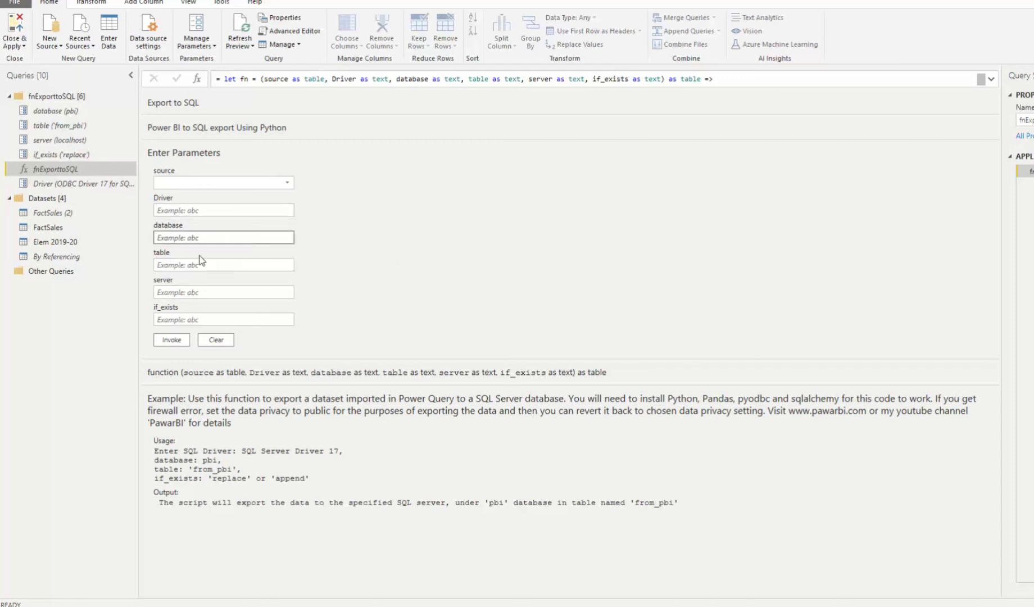
click(191, 262)
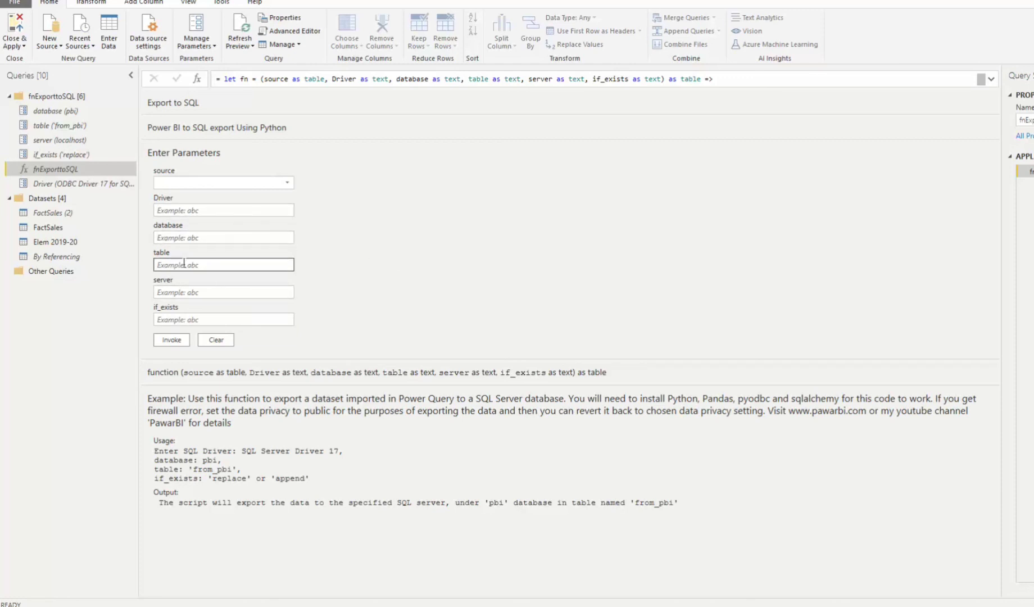
click(184, 263)
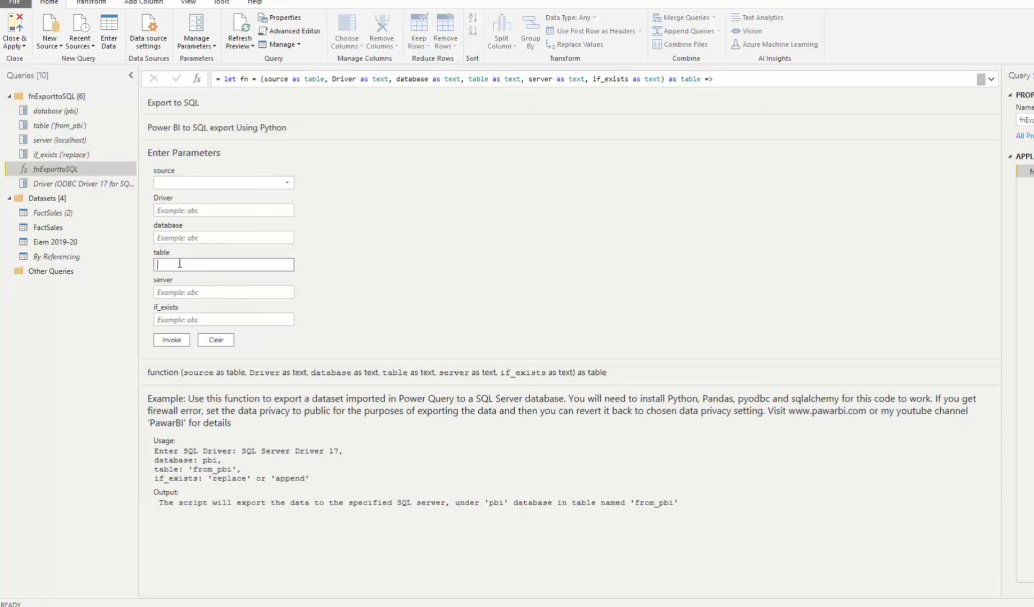
click(181, 319)
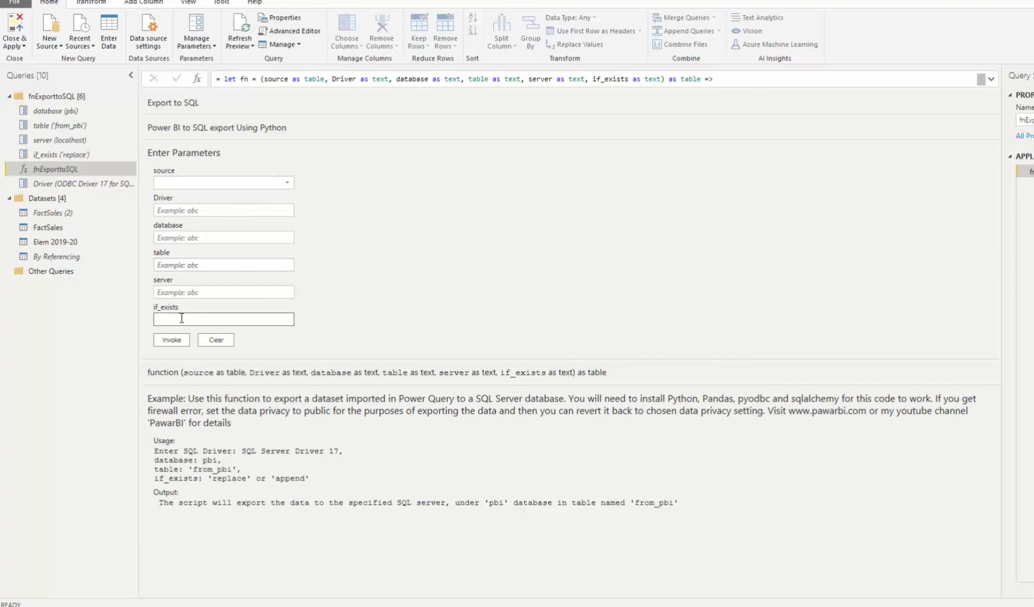
Check that table is 'from_pbi' and if_exists offers append and replace, then reopen fnExporttoSQL
click(83, 125)
click(189, 96)
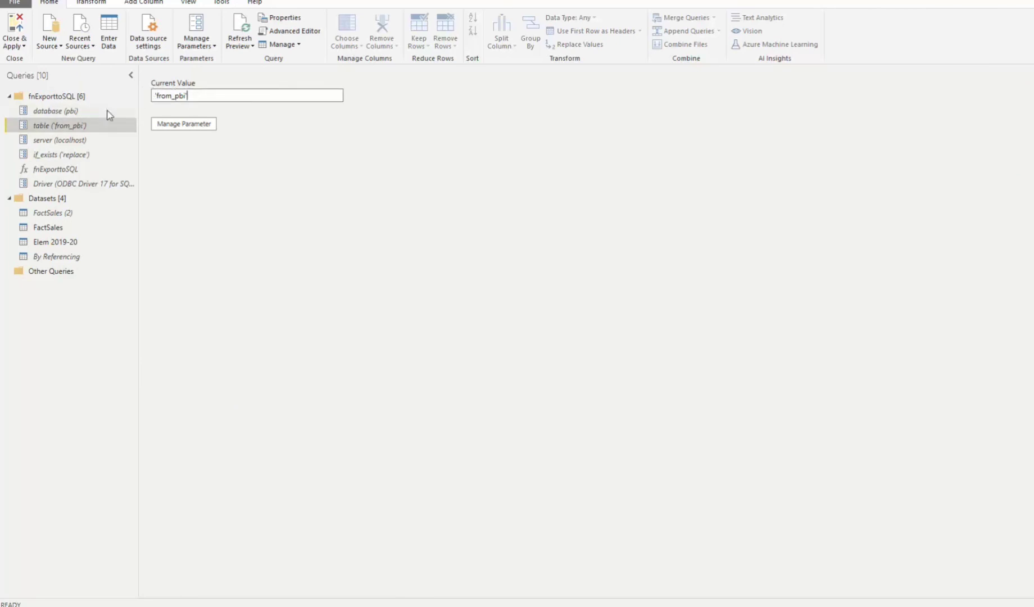
click(54, 155)
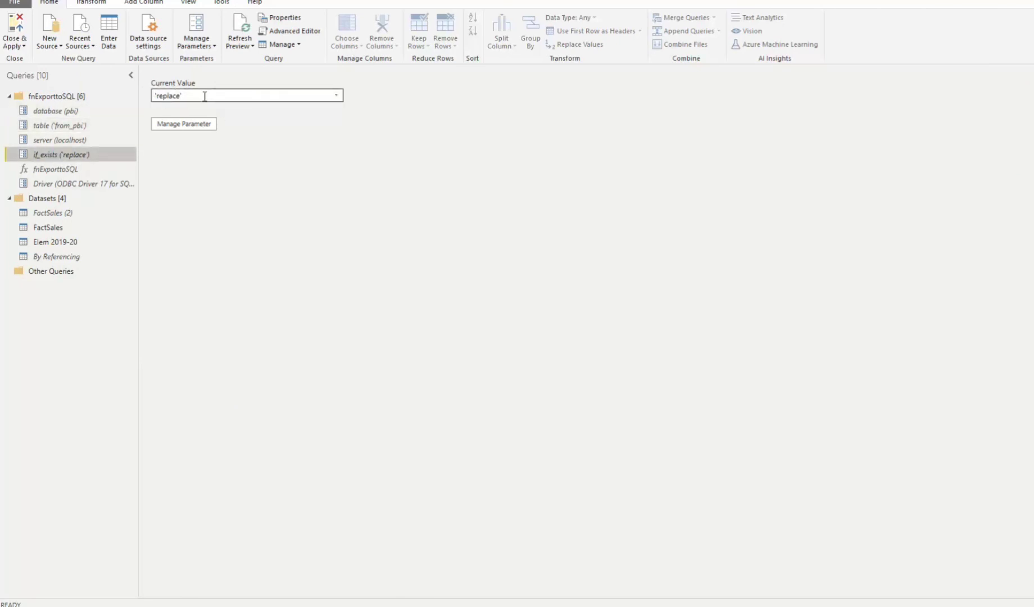
click(336, 96)
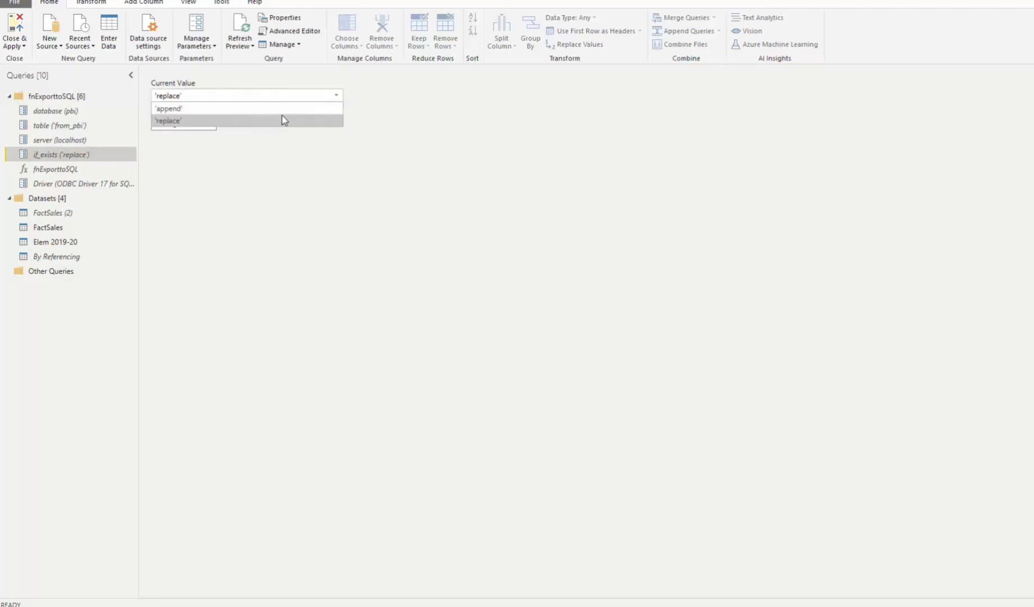
click(270, 225)
click(63, 168)
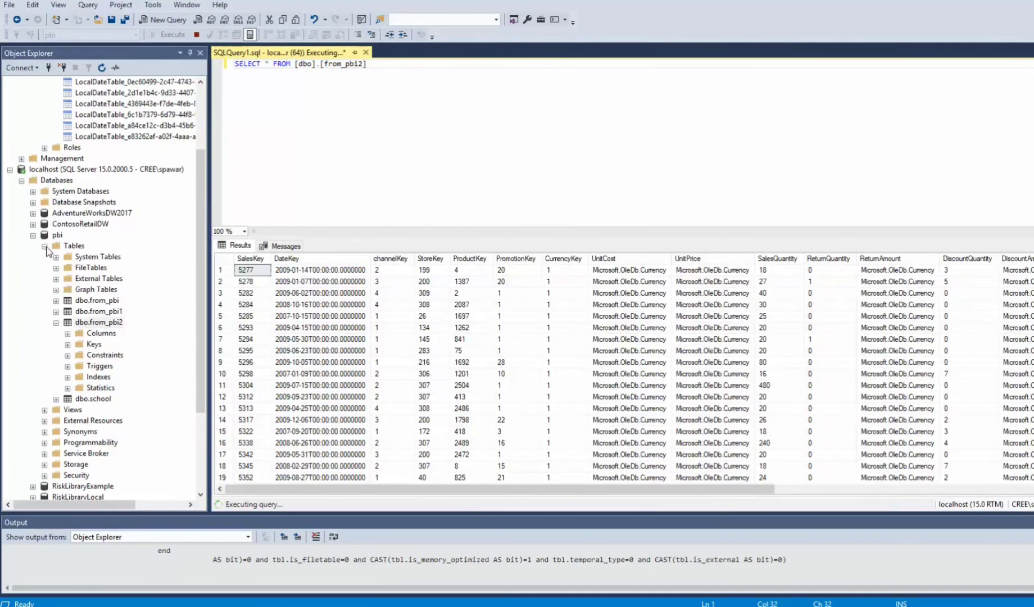
In Object Explorer, collapse dbo.from_pbi2 under the pbi database's Tables and select dbo.school
scroll(47, 250, up, 1)
click(51, 279)
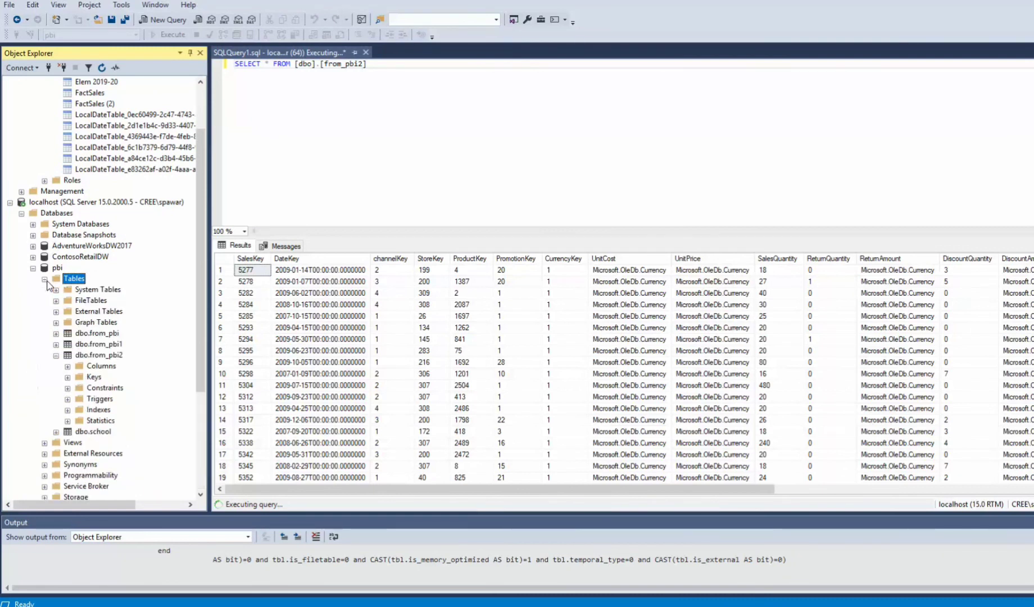
click(56, 356)
click(93, 367)
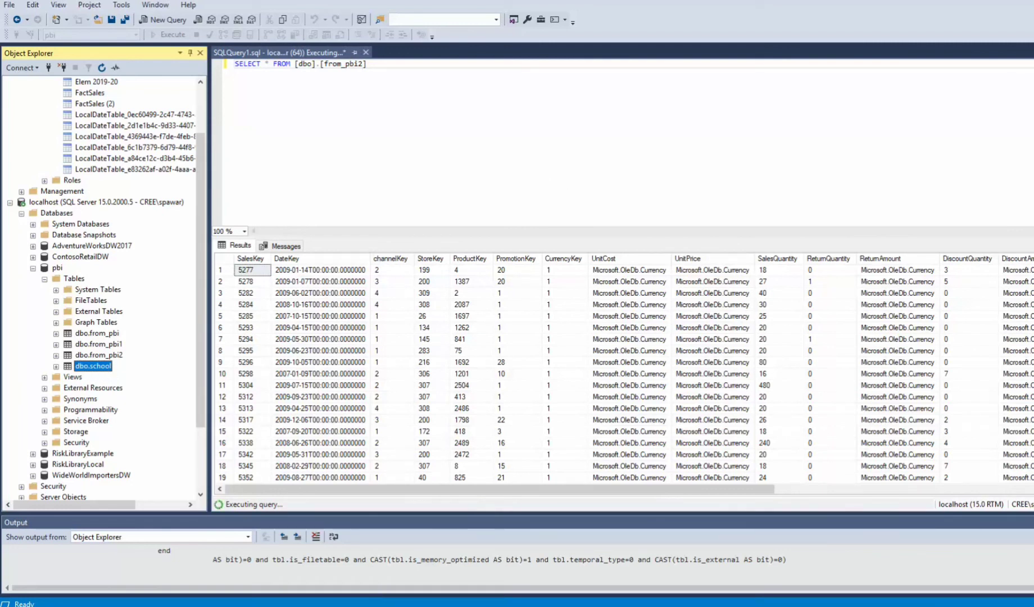
Bring the Power BI report, then its Power Query Editor window, to the front
mouse_move(251, 605)
click(296, 599)
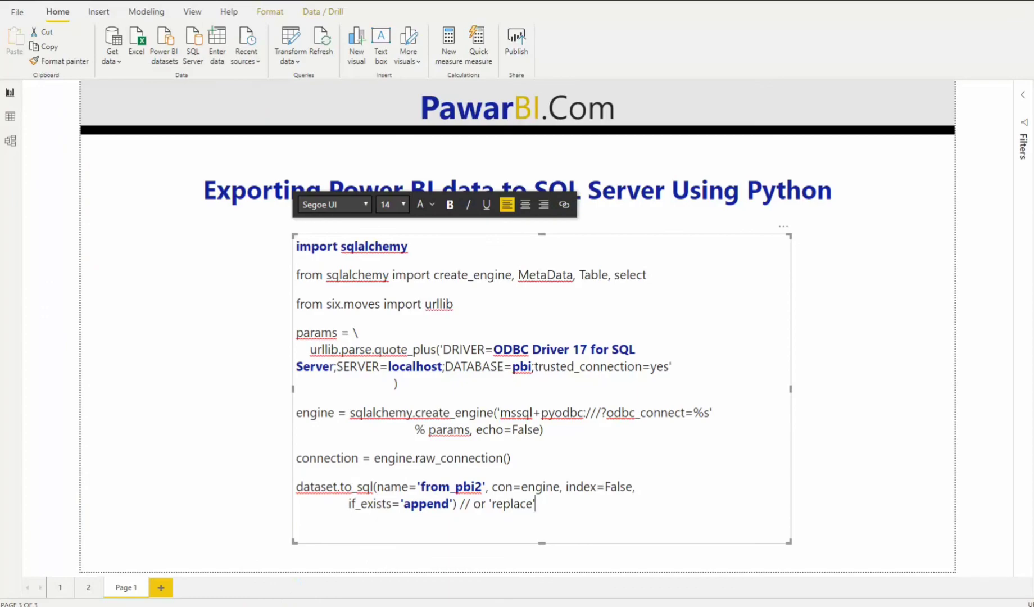
click(203, 562)
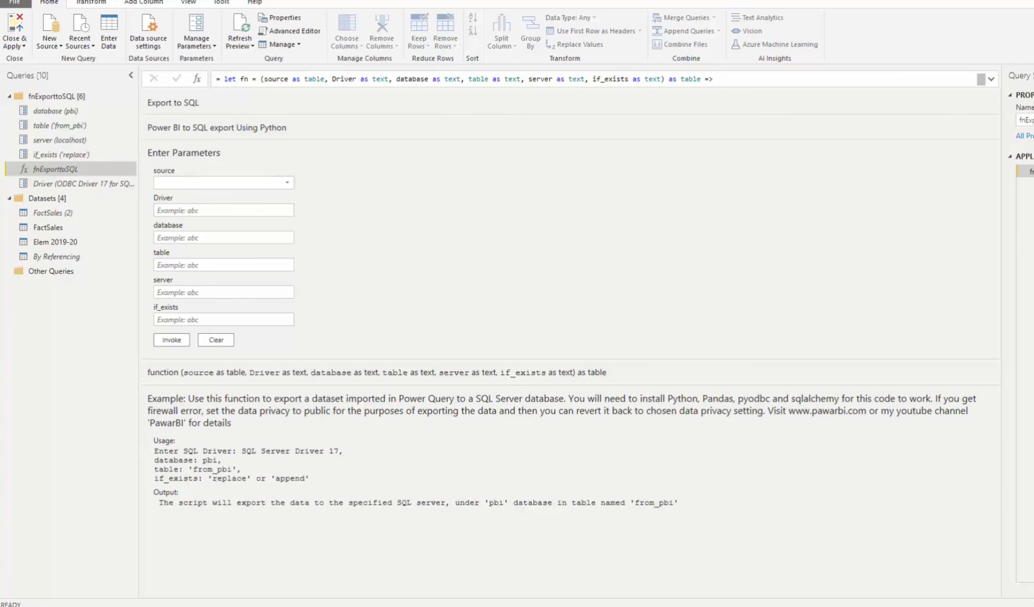
Review fnExporttoSQL's full M code in the Advanced Editor, down to the Documentation.Source line
click(297, 30)
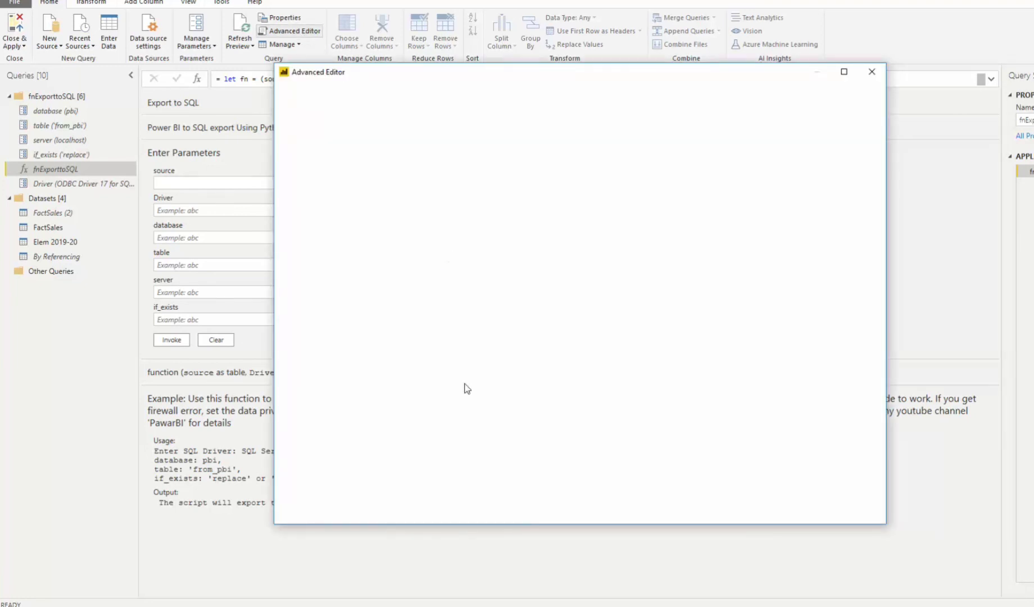
drag(610, 431, 304, 133)
click(486, 276)
click(510, 333)
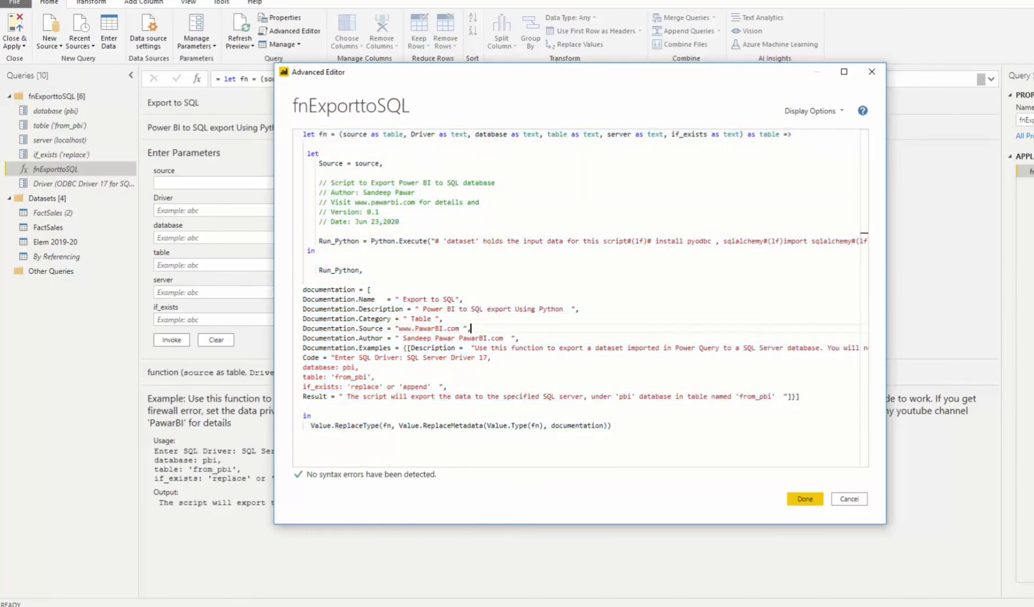